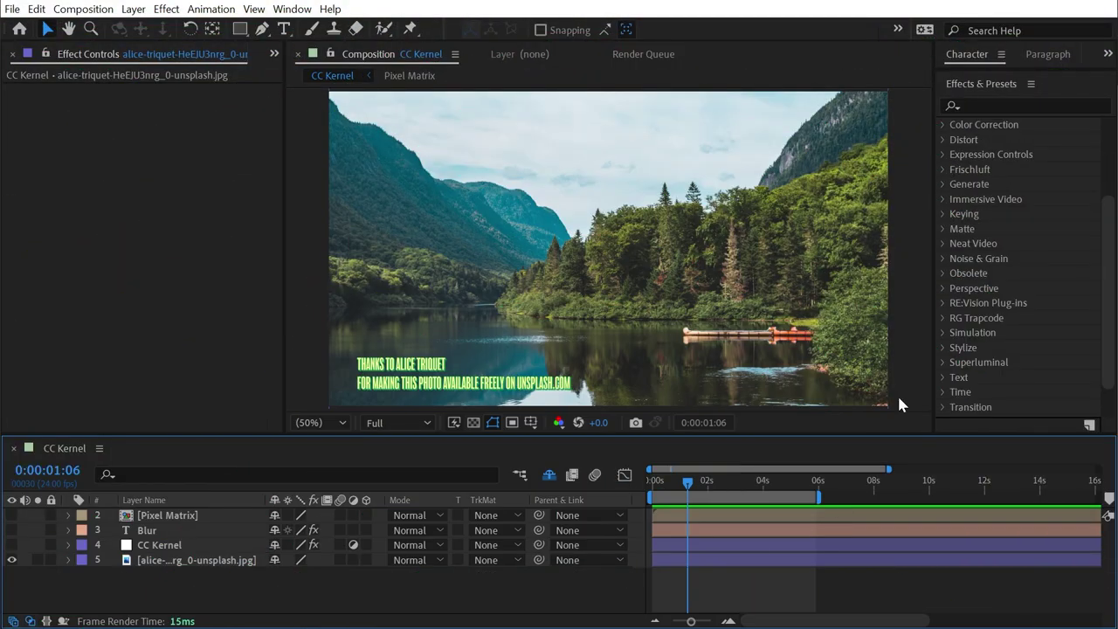
# - Expand the Color Correction category in Effects & Presets to list CC Kernel and CC Toner
pyautogui.click(943, 125)
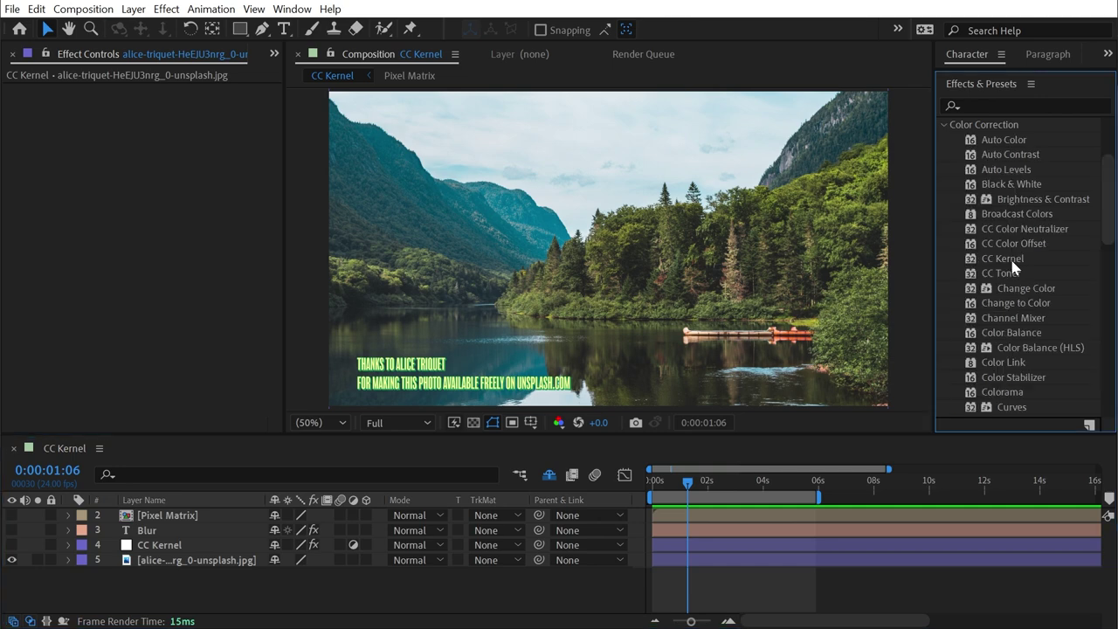
# - Apply CC Kernel to the lake photo and expand its Line 1, Line 2 and Line 3 weights
pyautogui.moveTo(1009, 256); pyautogui.dragTo(584, 247)
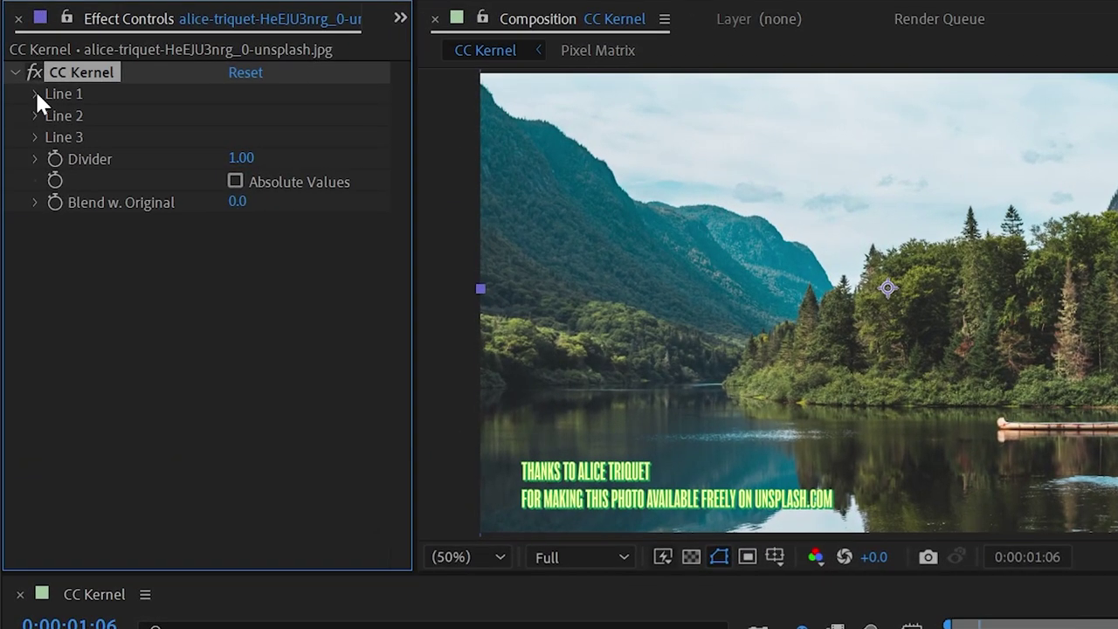
pyautogui.click(23, 105)
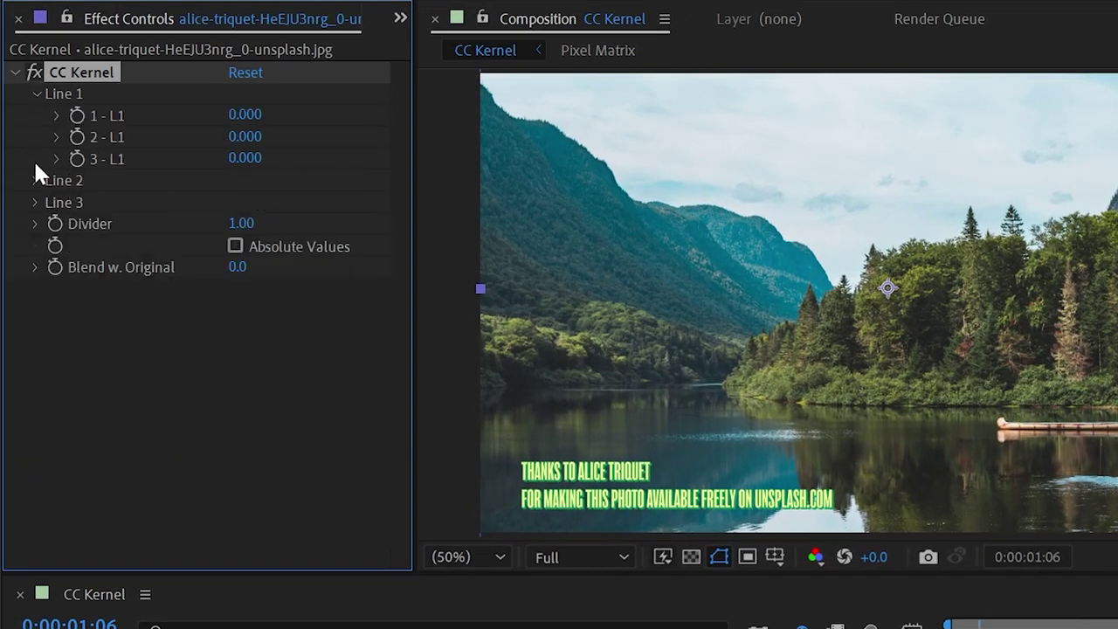
pyautogui.click(36, 180)
pyautogui.click(36, 267)
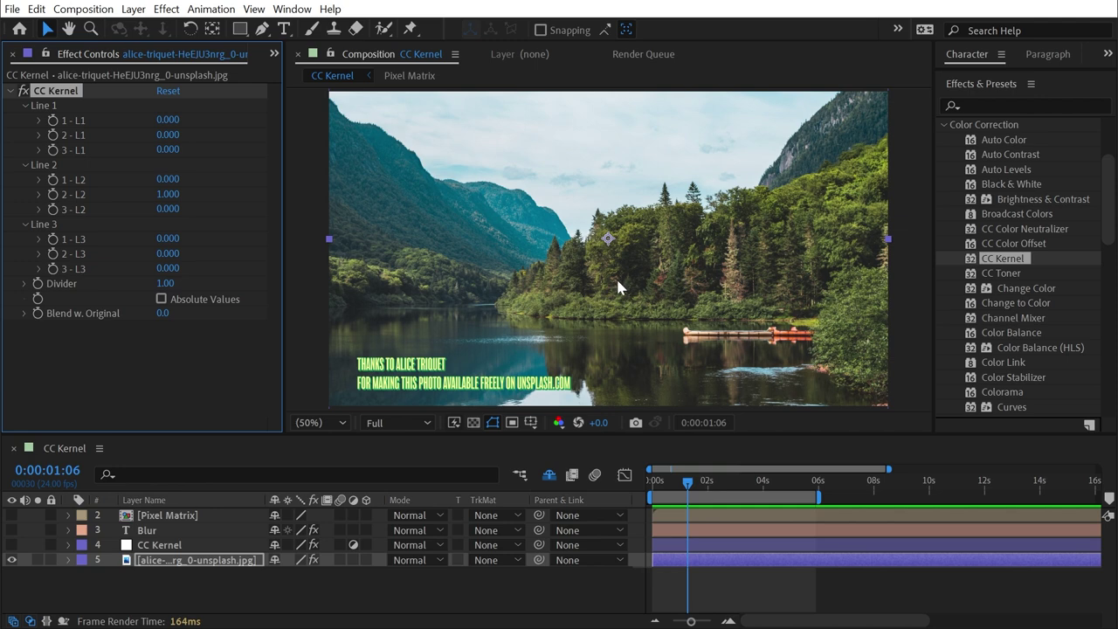
pyautogui.scroll(8, 615, 276)
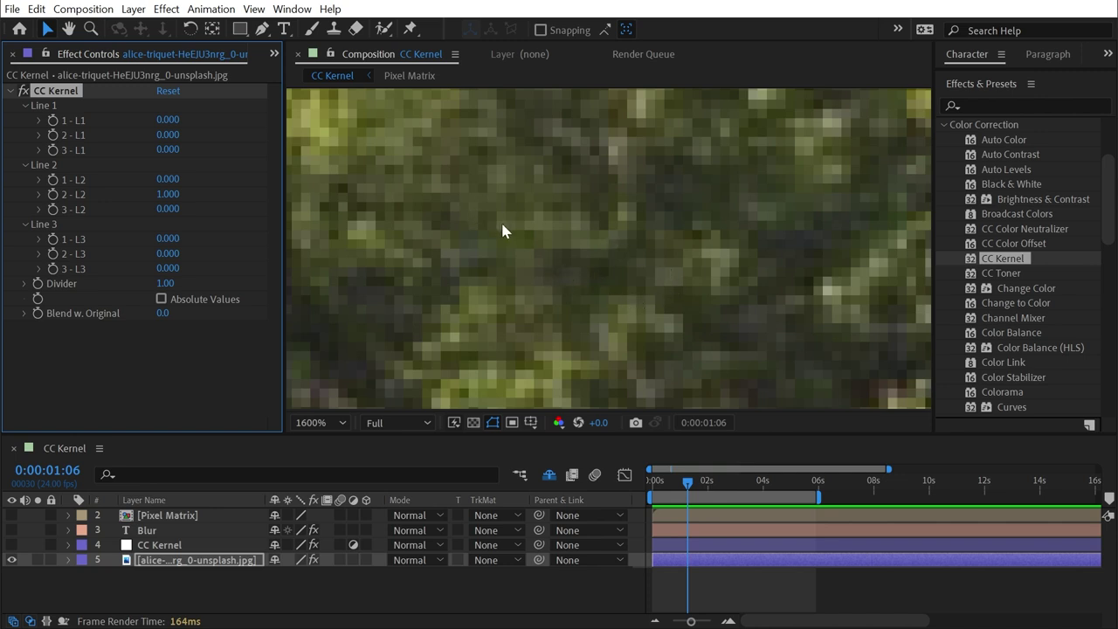
pyautogui.press('h')
pyautogui.moveTo(371, 180); pyautogui.dragTo(711, 342)
pyautogui.press('v')
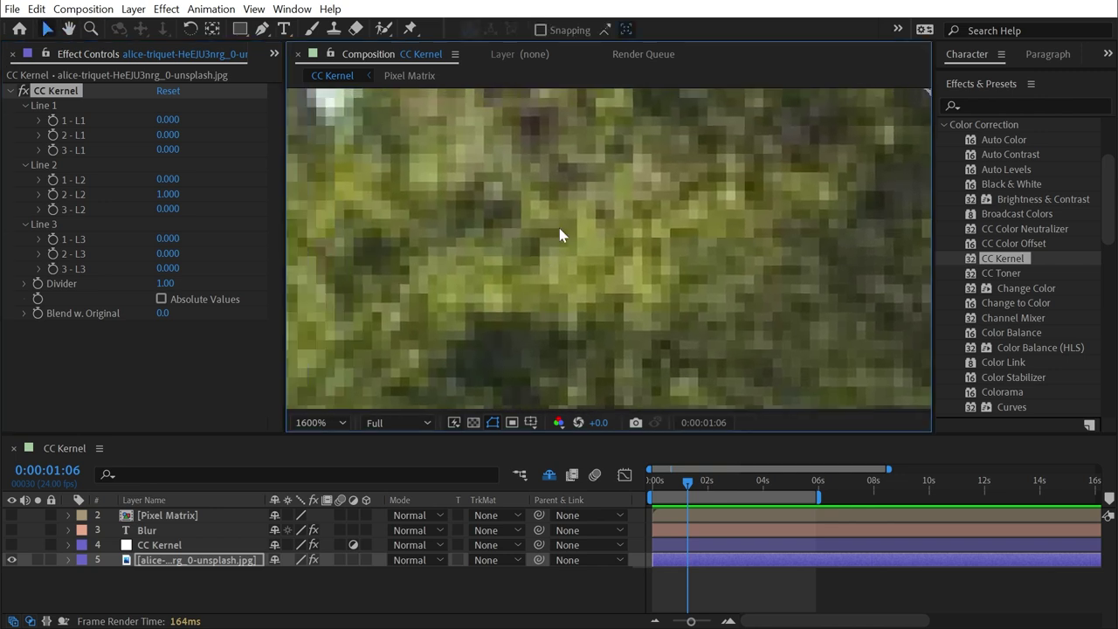
pyautogui.press('h')
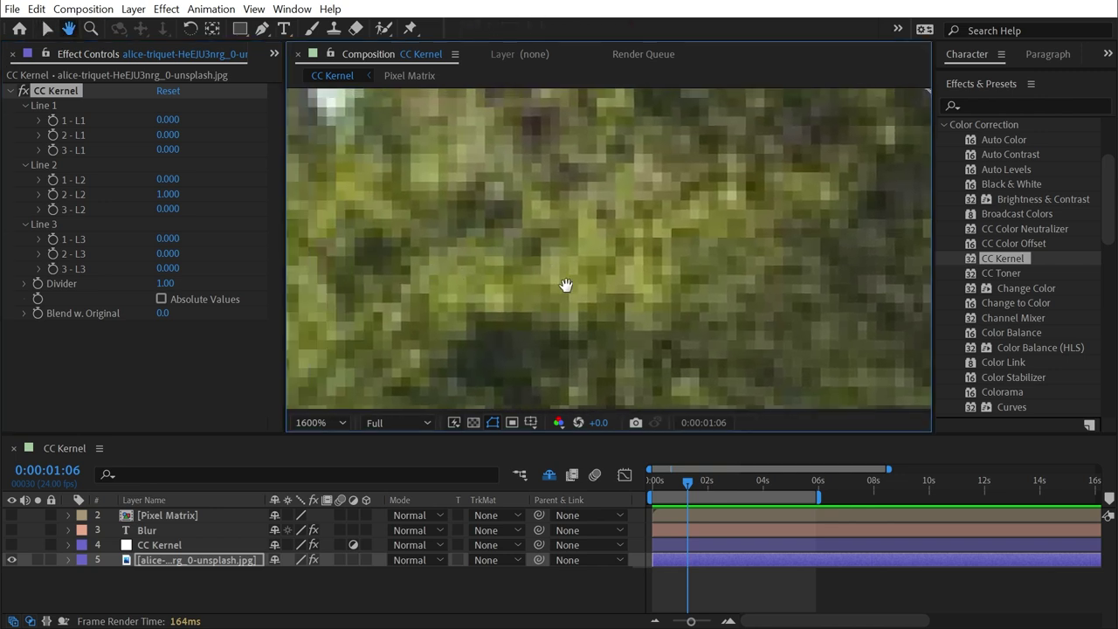
pyautogui.moveTo(441, 266); pyautogui.dragTo(581, 314)
pyautogui.press('/')
pyautogui.press('v')
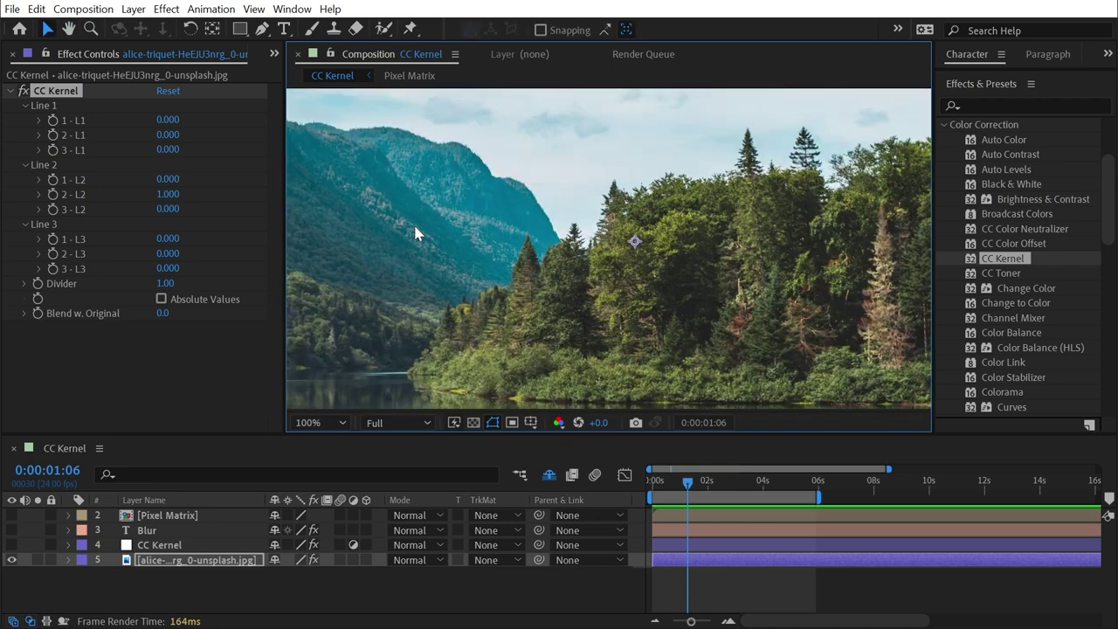
pyautogui.hotkey('shift', '/')
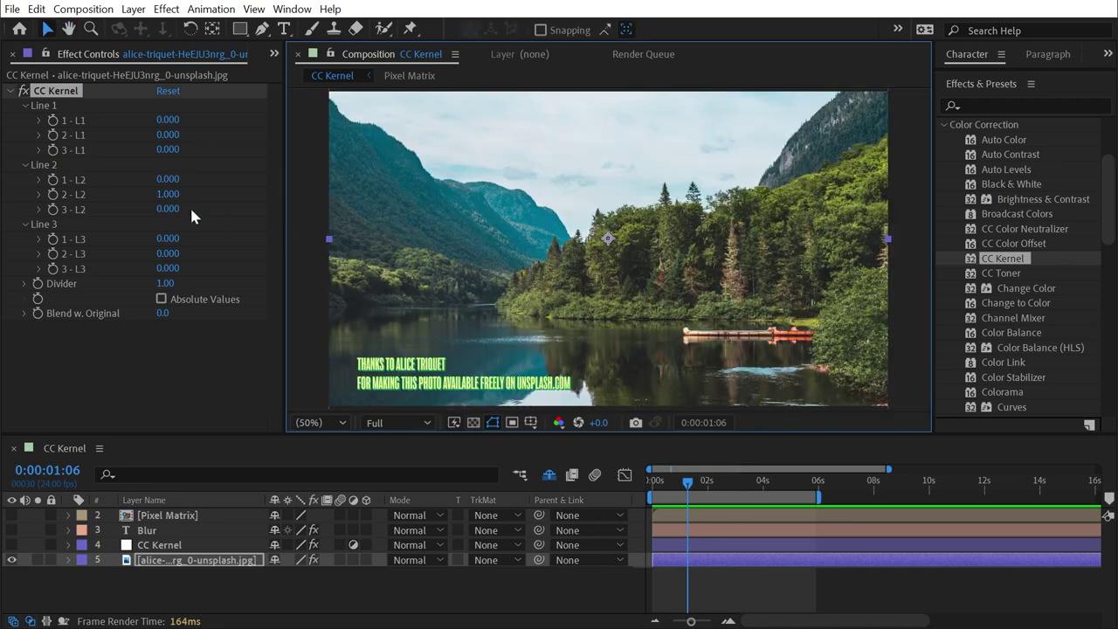
# - Scrub the kernel weights (1-L1 0.310, 2-L1 -0.290, 3-L2, Line 3) and zoom to 200%
pyautogui.moveTo(167, 120); pyautogui.dragTo(103, 209)
pyautogui.moveTo(167, 238); pyautogui.dragTo(197, 268)
pyautogui.press('.')
# - Toggle CC Kernel off and on twice to compare the brighter result with the original
pyautogui.click(23, 90)
pyautogui.click(24, 91)
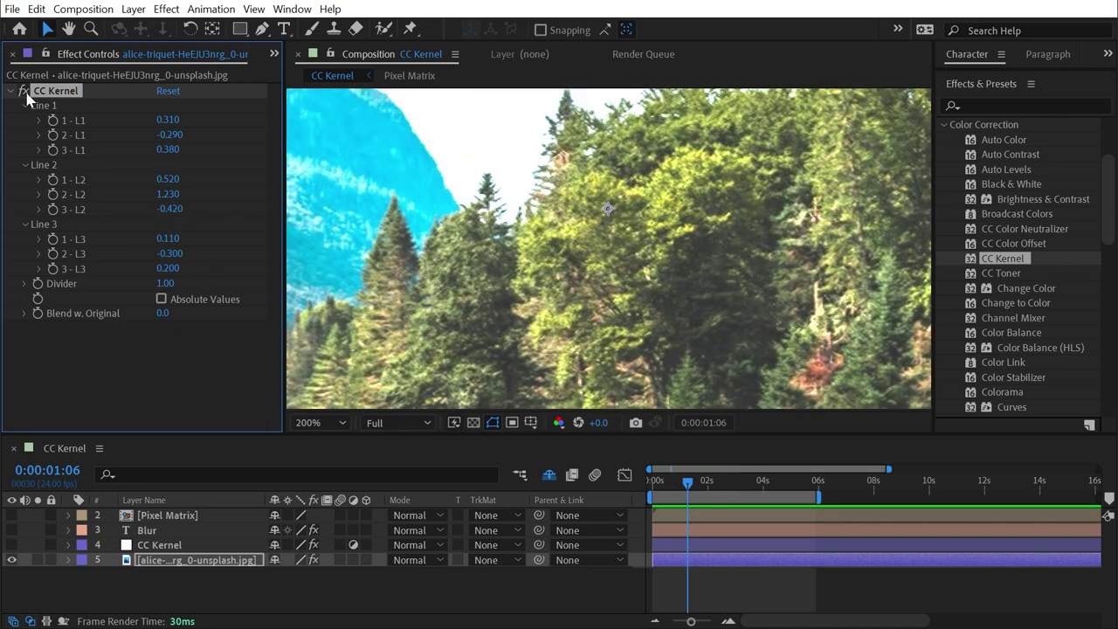
pyautogui.click(23, 91)
pyautogui.click(24, 91)
# - Zoom back to 50% and turn on the Pixel Matrix layer to overlay the L1–L3 grid
pyautogui.press(',')
pyautogui.press(',')
pyautogui.press(',')
pyautogui.click(12, 519)
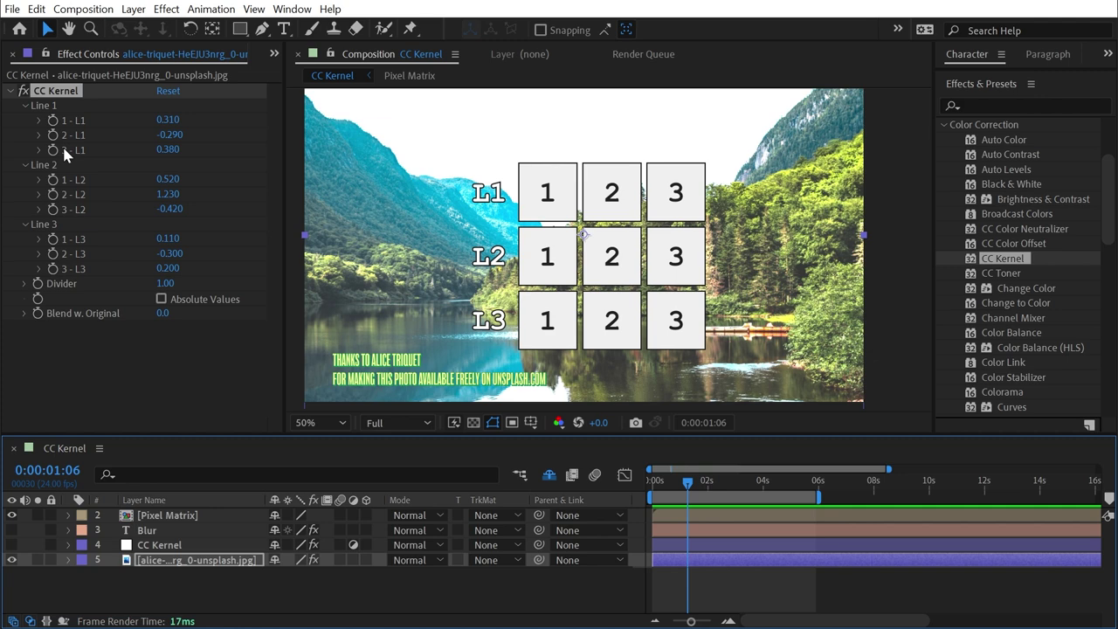
# - Reset CC Kernel so only centre 2-L2 stays at 1.000, then inspect the Pixel Matrix and photo layers
pyautogui.click(168, 91)
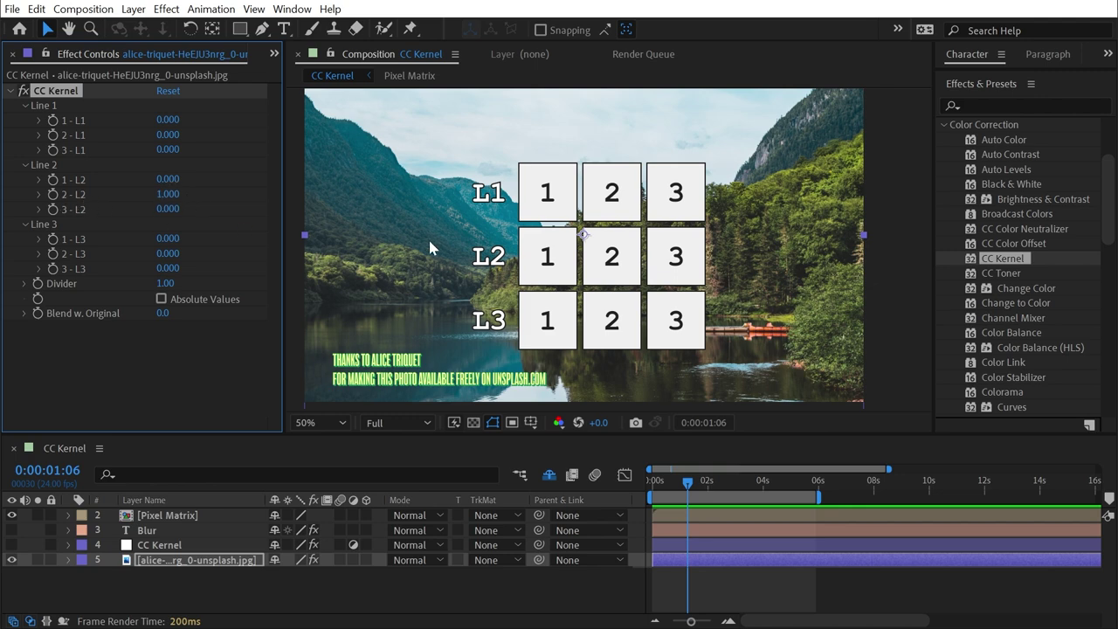
pyautogui.click(621, 262)
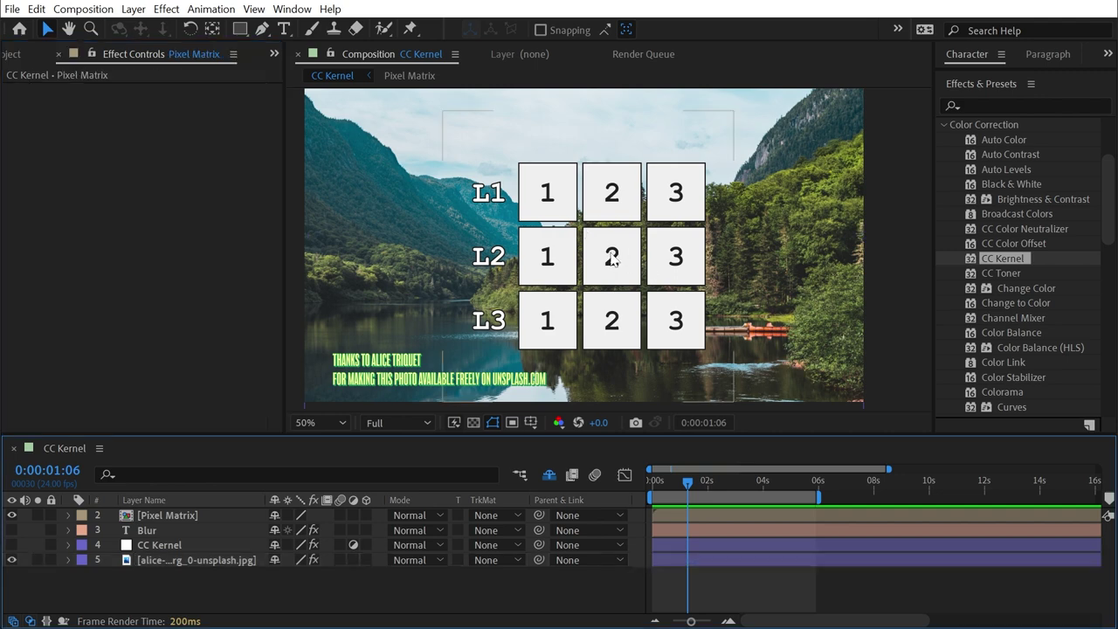
pyautogui.click(612, 258)
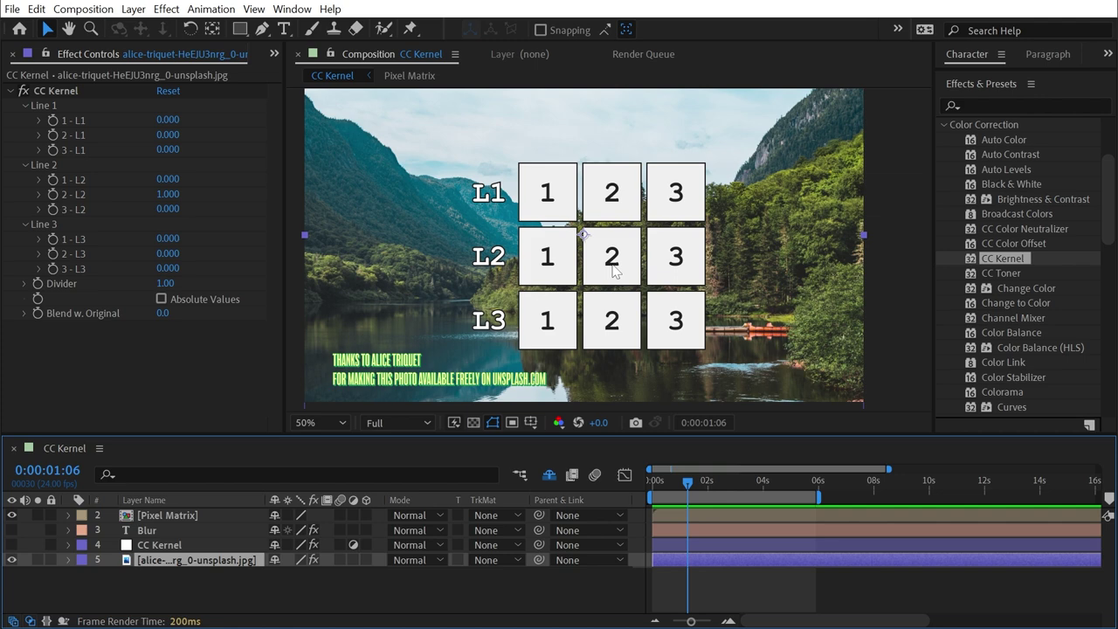
pyautogui.scroll(3, 1045, 259)
pyautogui.scroll(-5, 1045, 261)
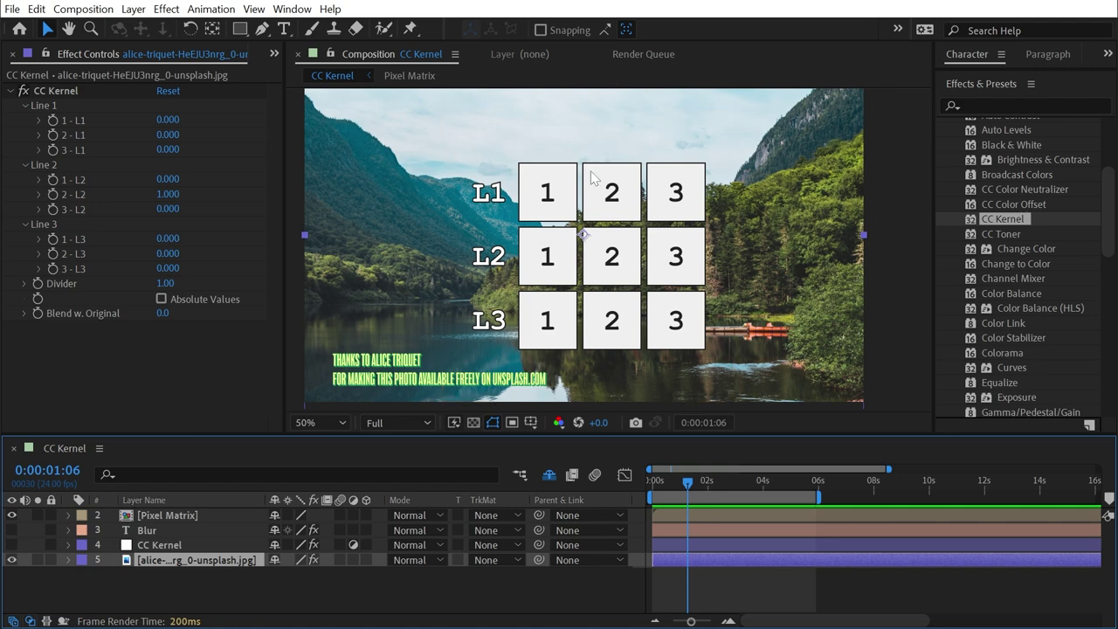
# - Hide the Pixel Matrix grid and turn on the keyframed CC Kernel and Blur title layers
pyautogui.click(11, 515)
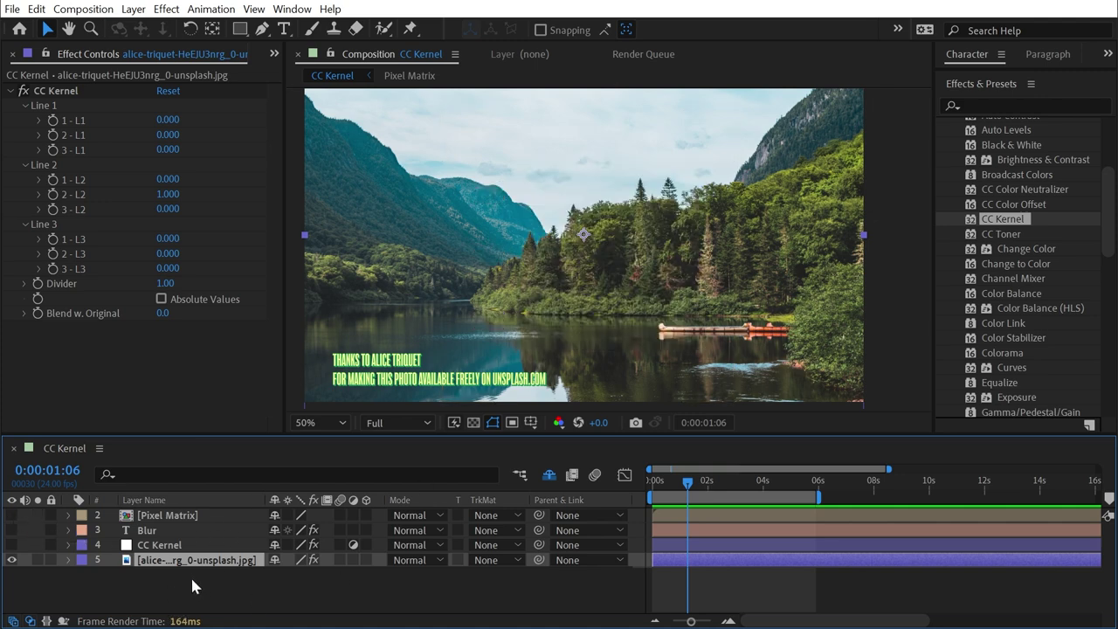
pyautogui.click(12, 546)
pyautogui.click(12, 531)
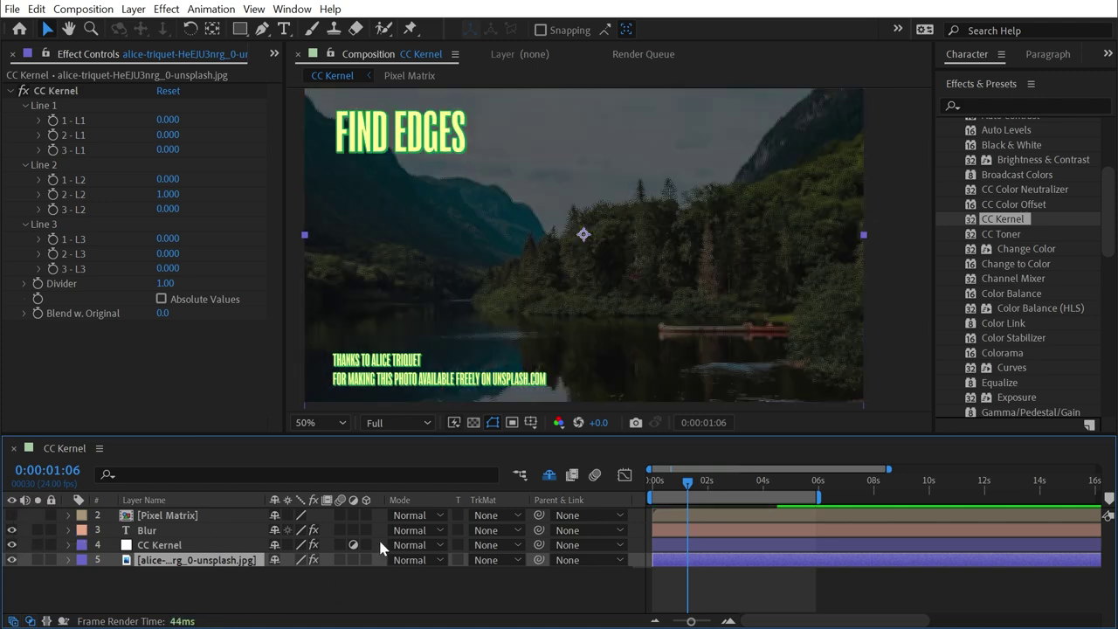
pyautogui.click(186, 546)
pyautogui.click(182, 563)
# - Delete CC Kernel from the lake photo and go to 0:00 on the prepared CC Kernel layer
pyautogui.click(58, 93)
pyautogui.press('Delete')
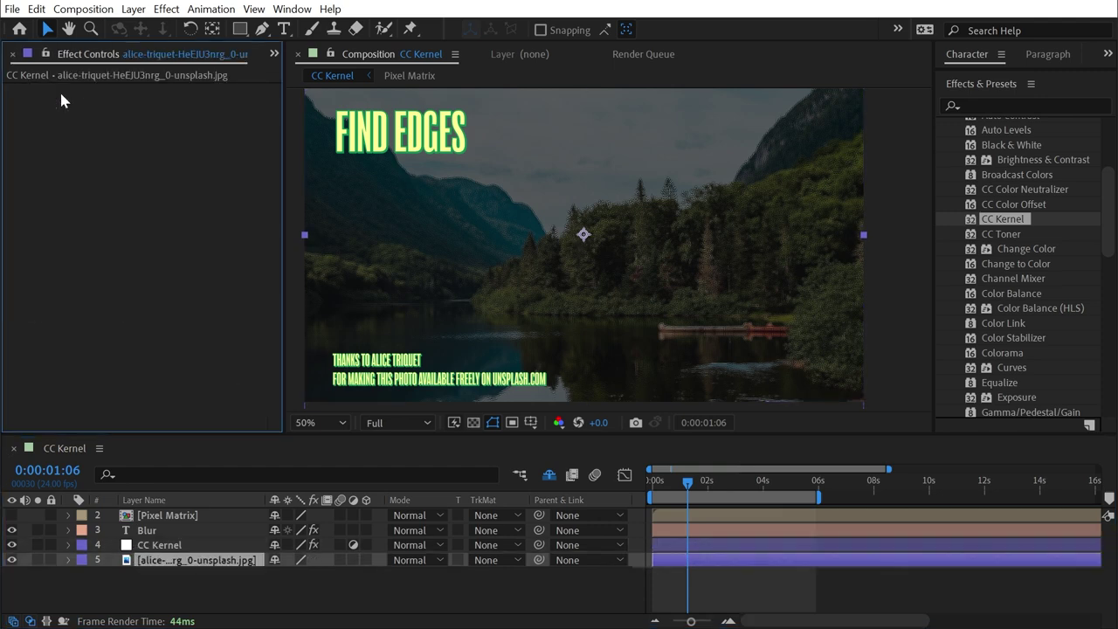
pyautogui.click(161, 546)
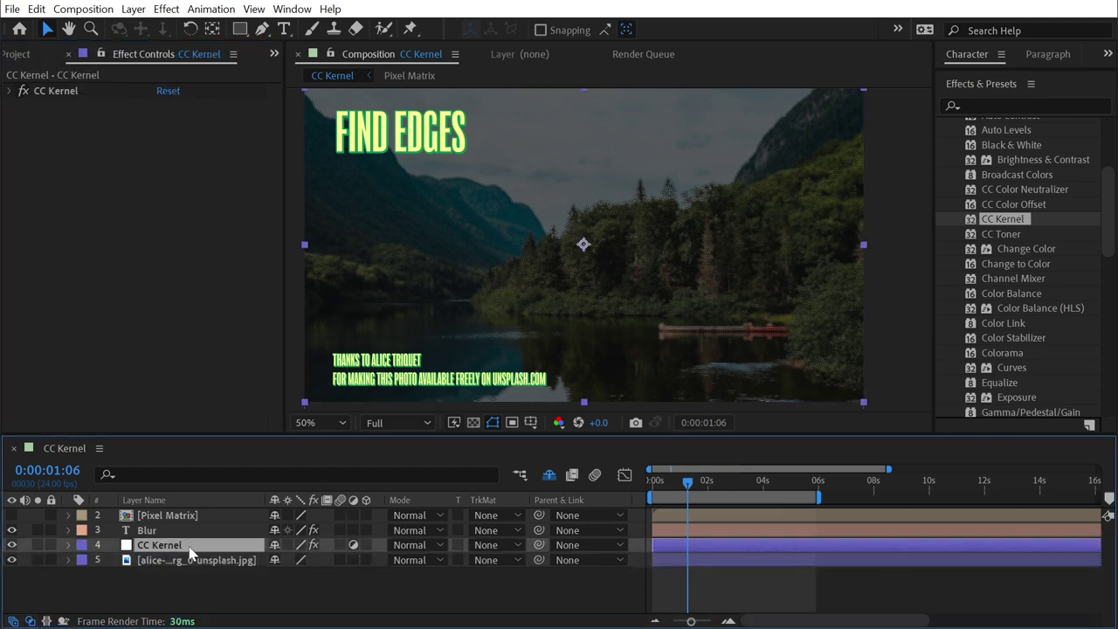
pyautogui.click(16, 91)
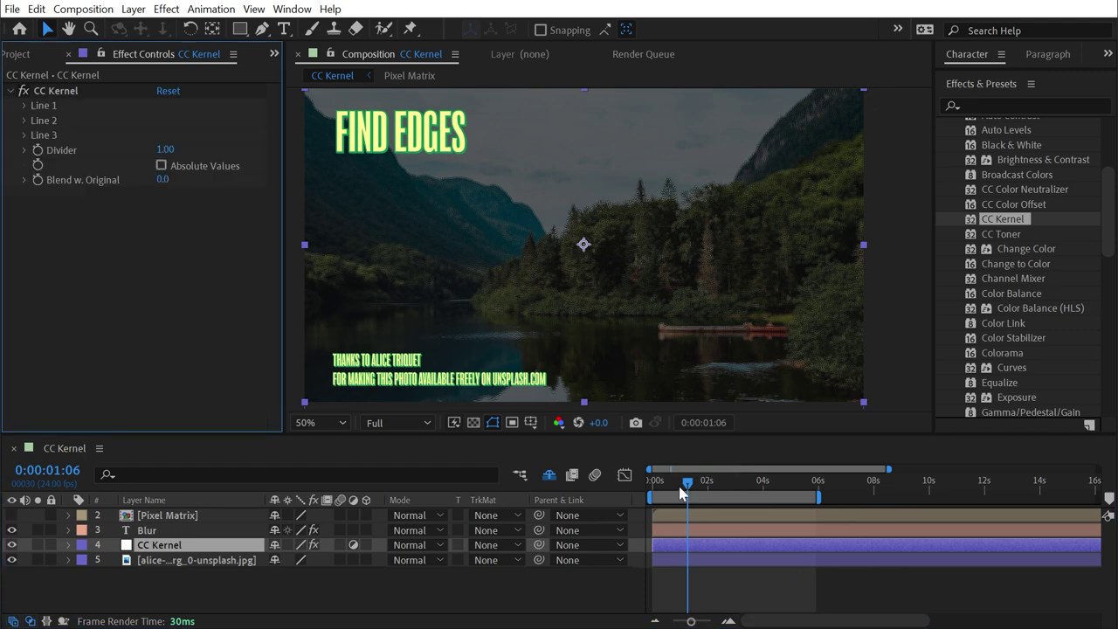
pyautogui.press('Home')
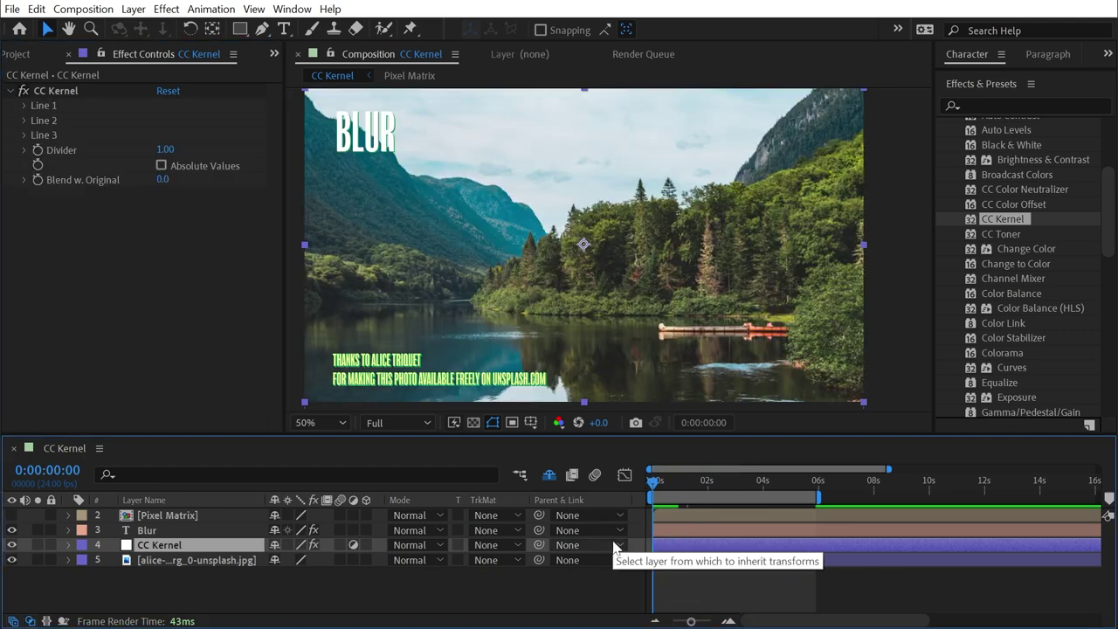
# - Reveal the CC Kernel layer's keyframes and pan the zoomed view from the BLUR title to the canoe
pyautogui.press('u')
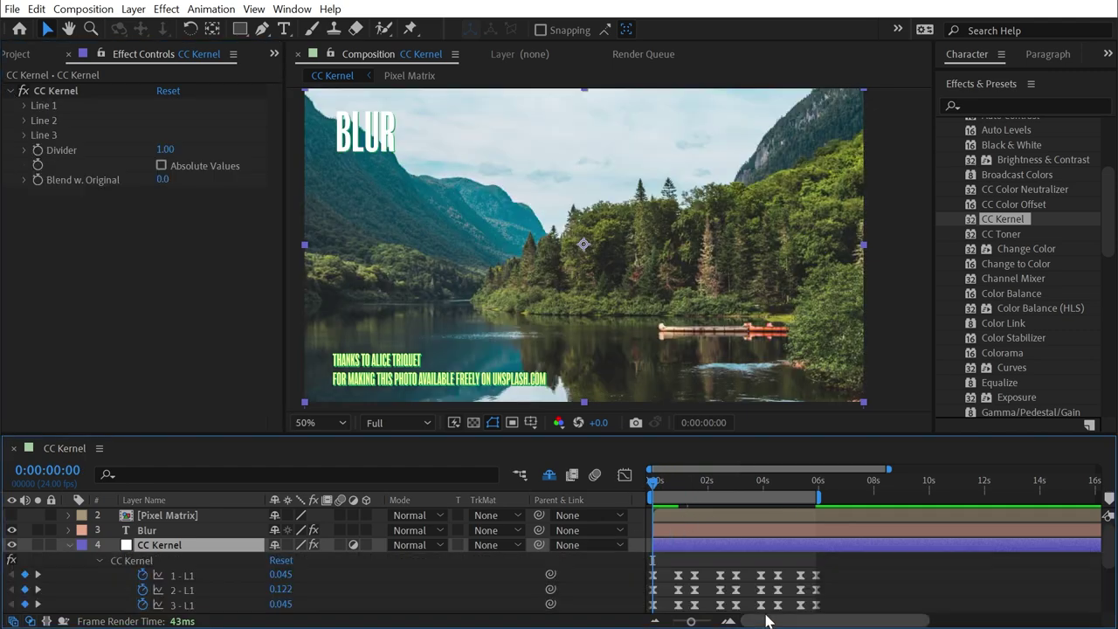
pyautogui.scroll(-2, 664, 587)
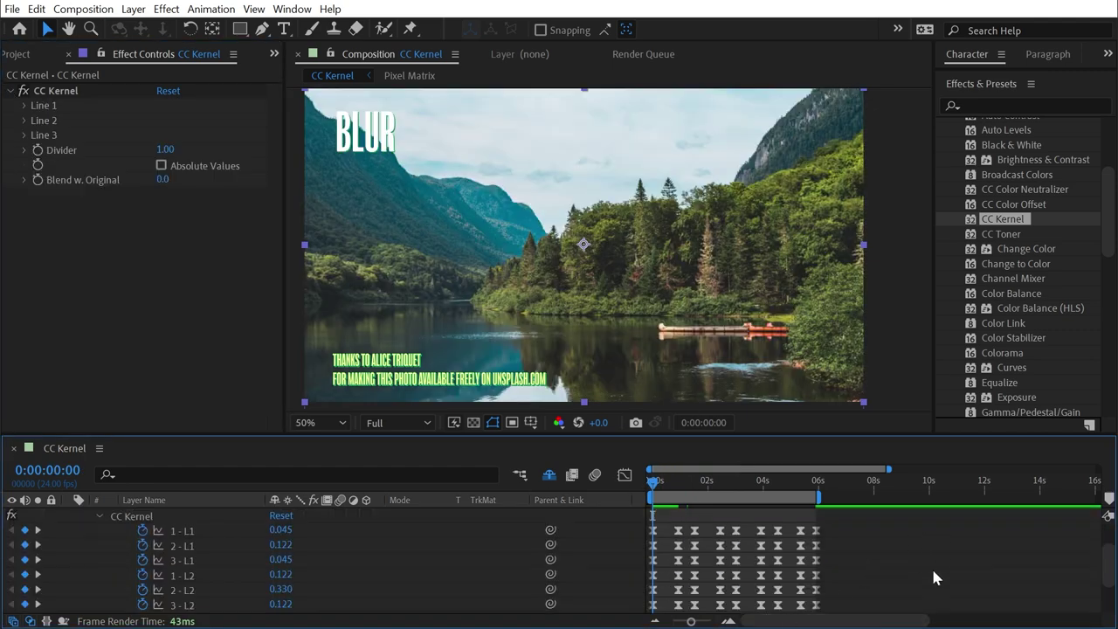
pyautogui.scroll(-1, 691, 535)
pyautogui.scroll(3, 690, 535)
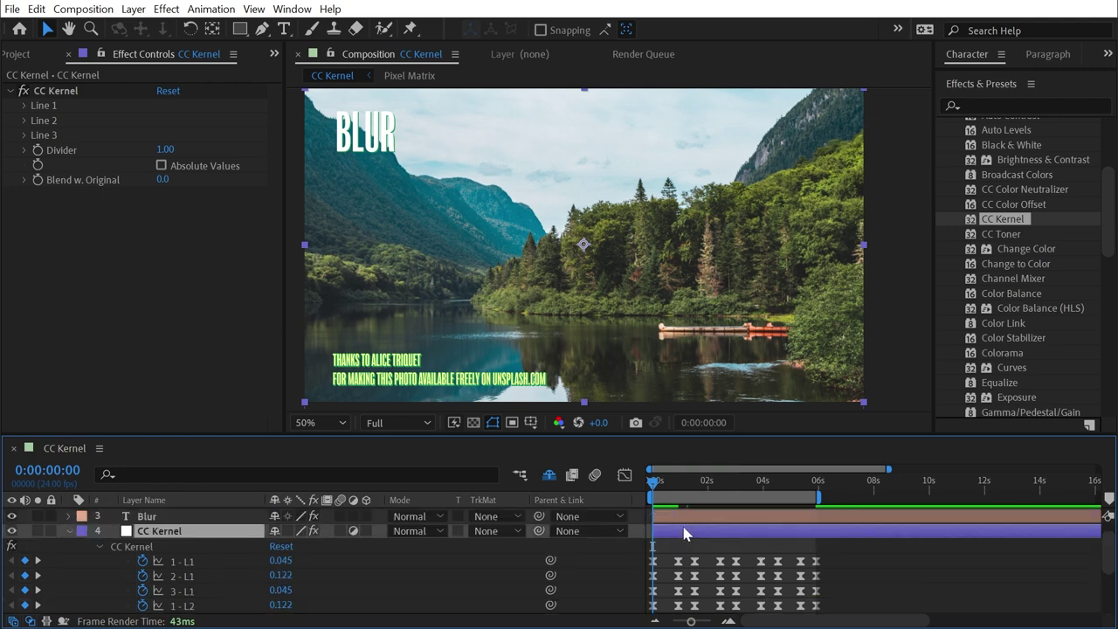
pyautogui.scroll(2, 524, 262)
pyautogui.press('h')
pyautogui.moveTo(315, 113); pyautogui.dragTo(379, 197)
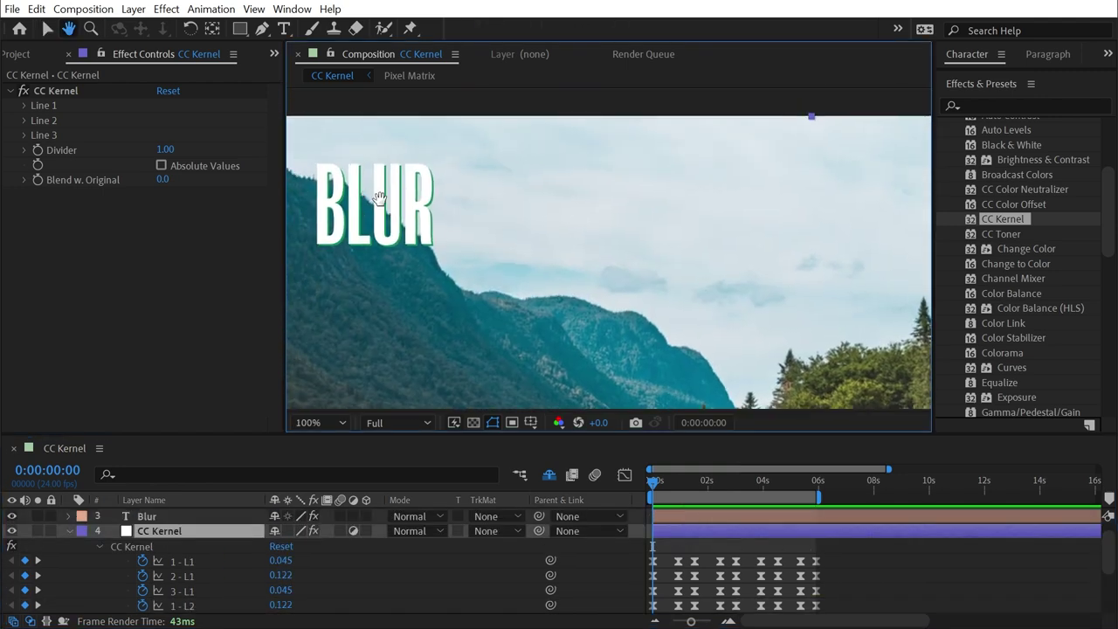
pyautogui.scroll(-10, 524, 227)
pyautogui.hscroll(5, 681, 292)
pyautogui.scroll(2, 773, 281)
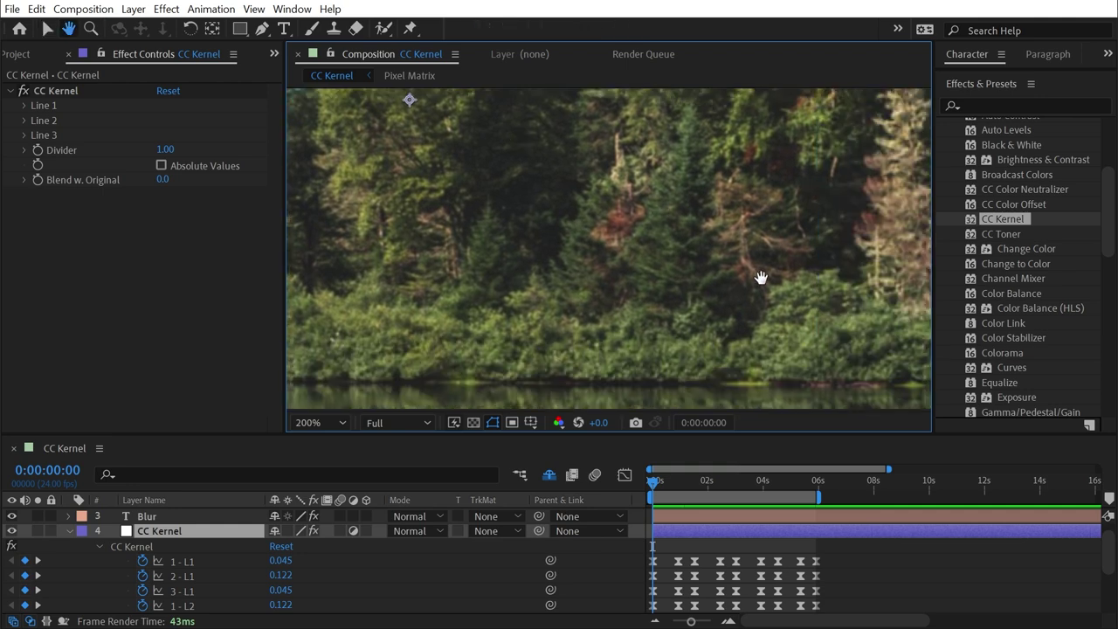
pyautogui.moveTo(760, 278); pyautogui.dragTo(414, 157)
pyautogui.press('v')
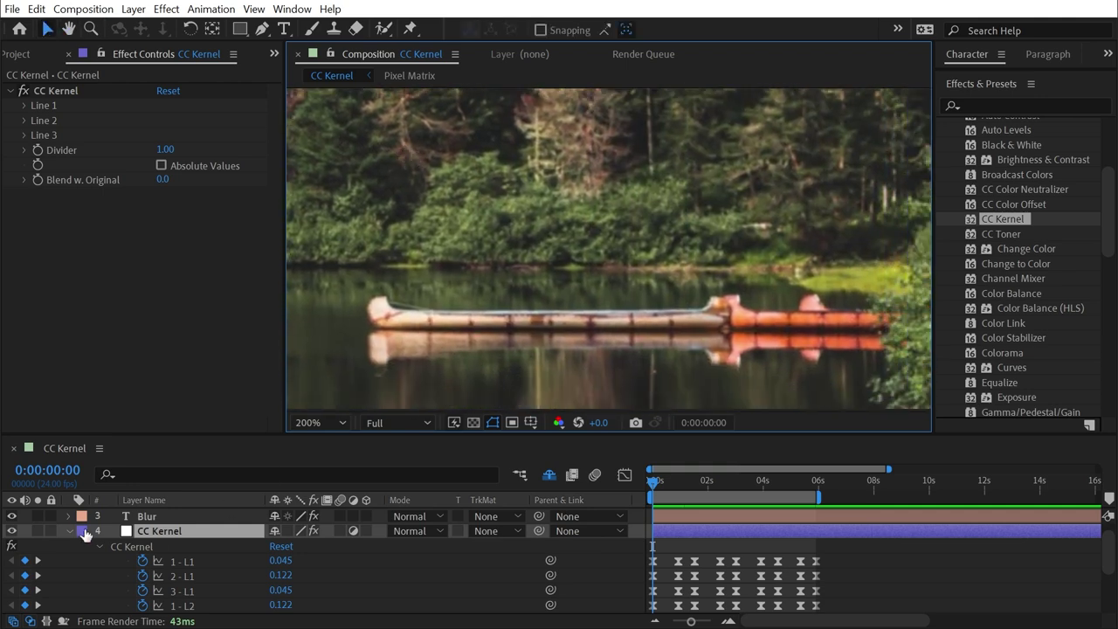
# - Compare the canoe close-up with CC Kernel off and on twice, then fit the whole frame
pyautogui.click(12, 546)
pyautogui.click(12, 546)
pyautogui.scroll(2, 642, 263)
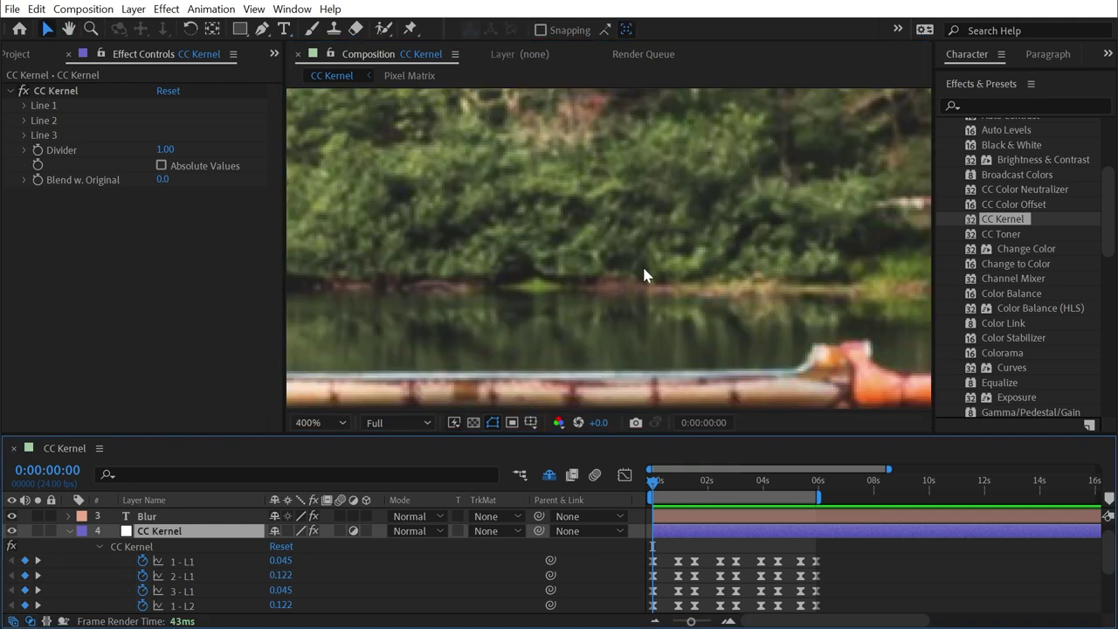
pyautogui.press('h')
pyautogui.moveTo(711, 235); pyautogui.dragTo(611, 206)
pyautogui.press('v')
pyautogui.click(12, 546)
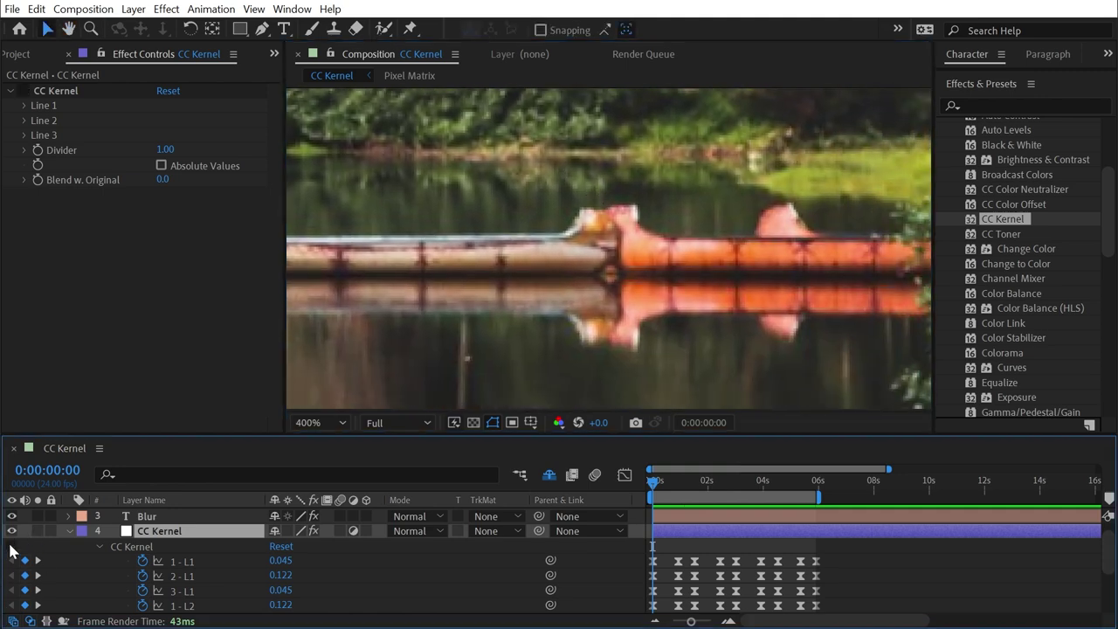
pyautogui.click(12, 546)
pyautogui.hotkey('shift', '/')
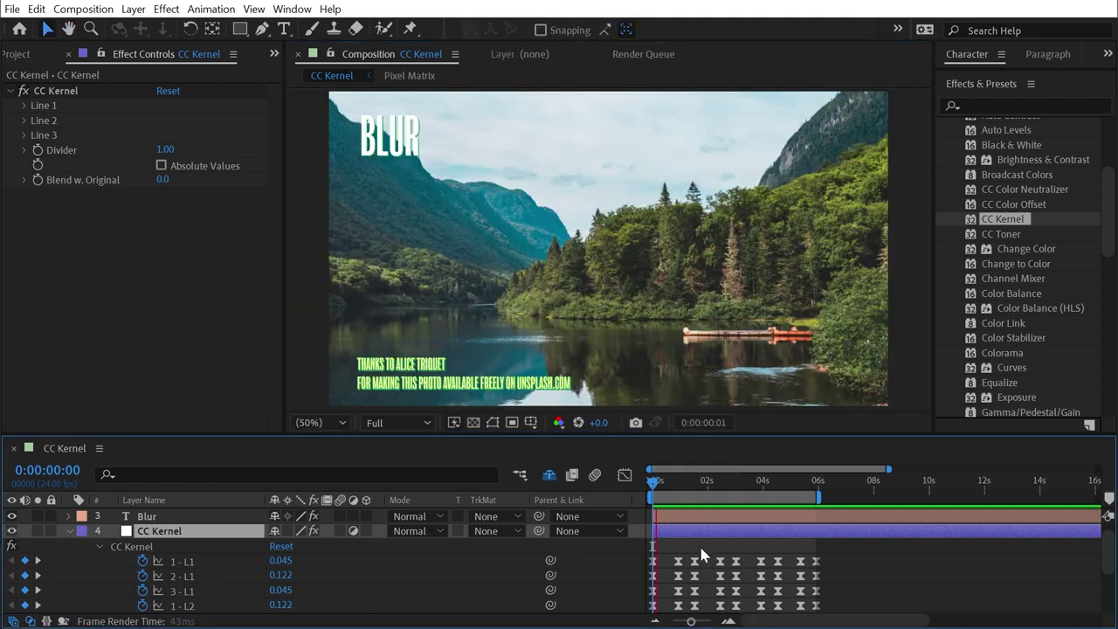
# - Play to the Find Edges state at 0:00:01:21 and zoom in on the edge-detected treetops
pyautogui.click(768, 215)
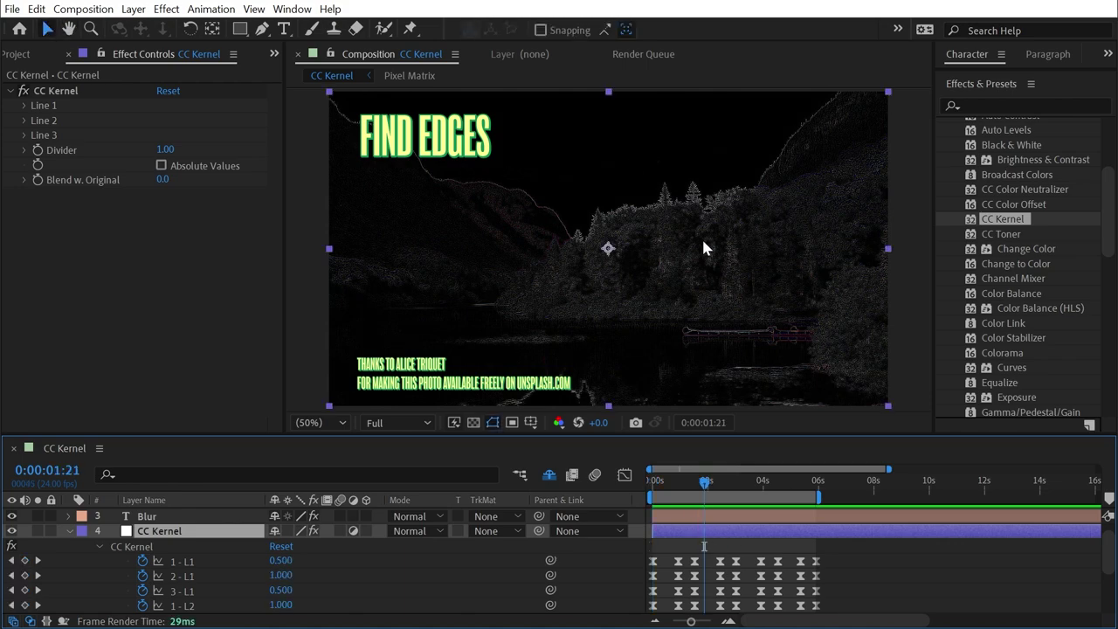
pyautogui.scroll(6, 606, 236)
pyautogui.press('h')
pyautogui.press('v')
pyautogui.scroll(-2, 648, 295)
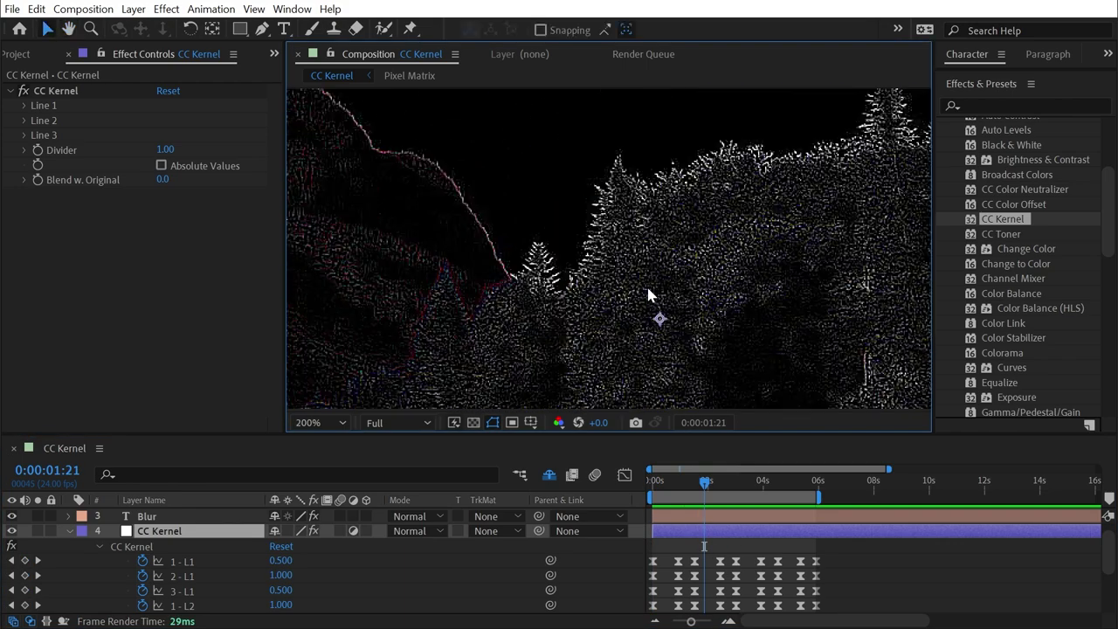
pyautogui.press('h')
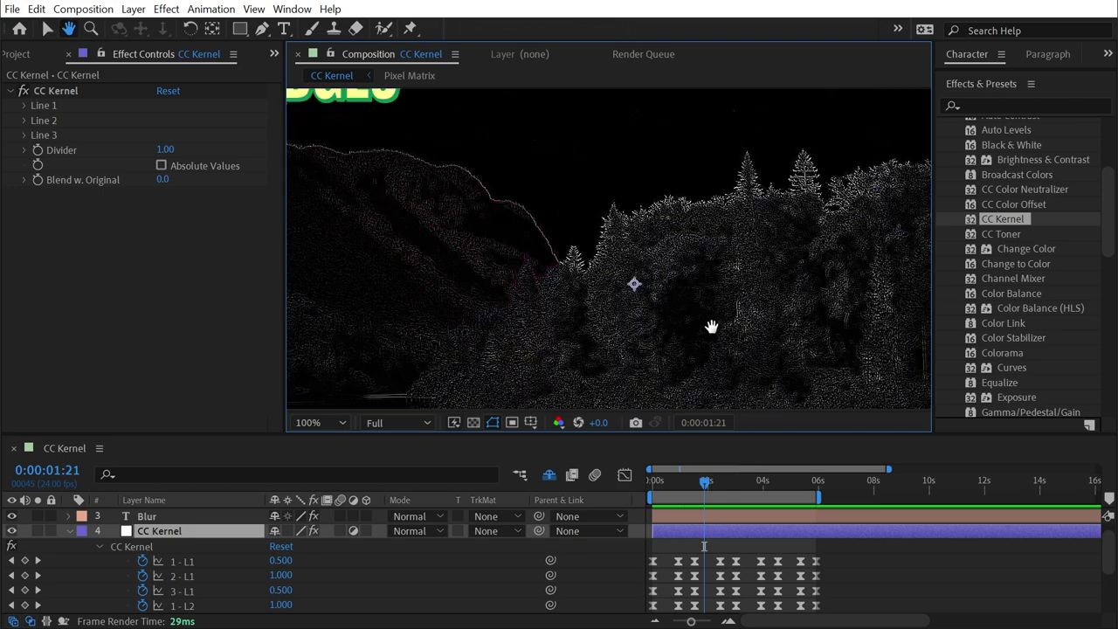
pyautogui.scroll(-2, 652, 237)
pyautogui.moveTo(566, 175); pyautogui.dragTo(560, 368)
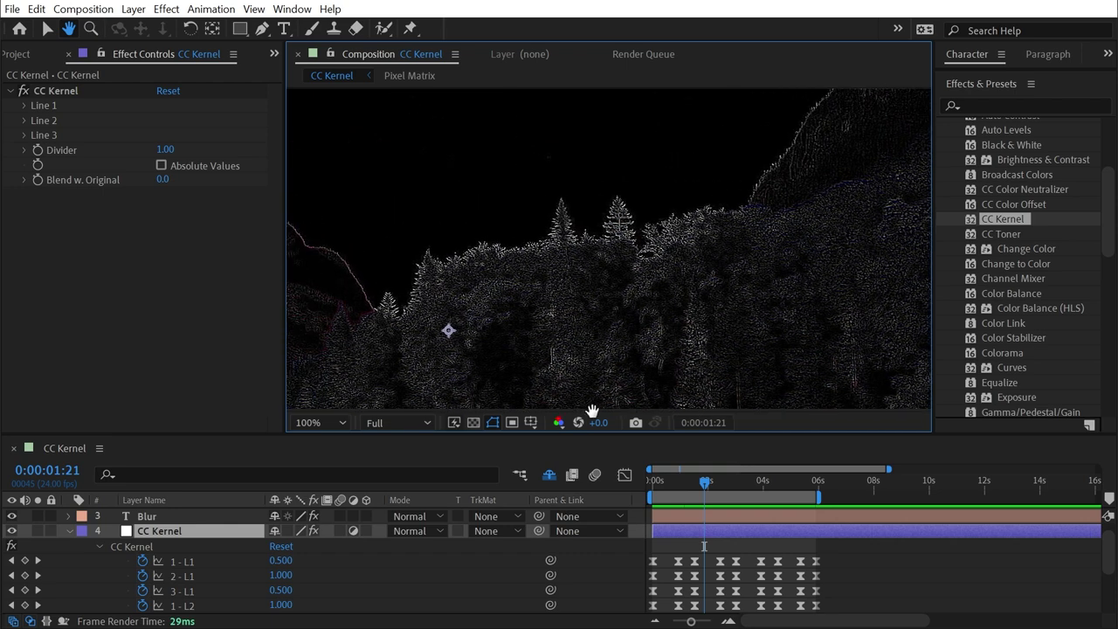
pyautogui.press('v')
# - Expand the Line 1–3 kernel values, fit the frame and play on to Sharpen at 0:00:03:10
pyautogui.click(26, 142)
pyautogui.click(24, 121)
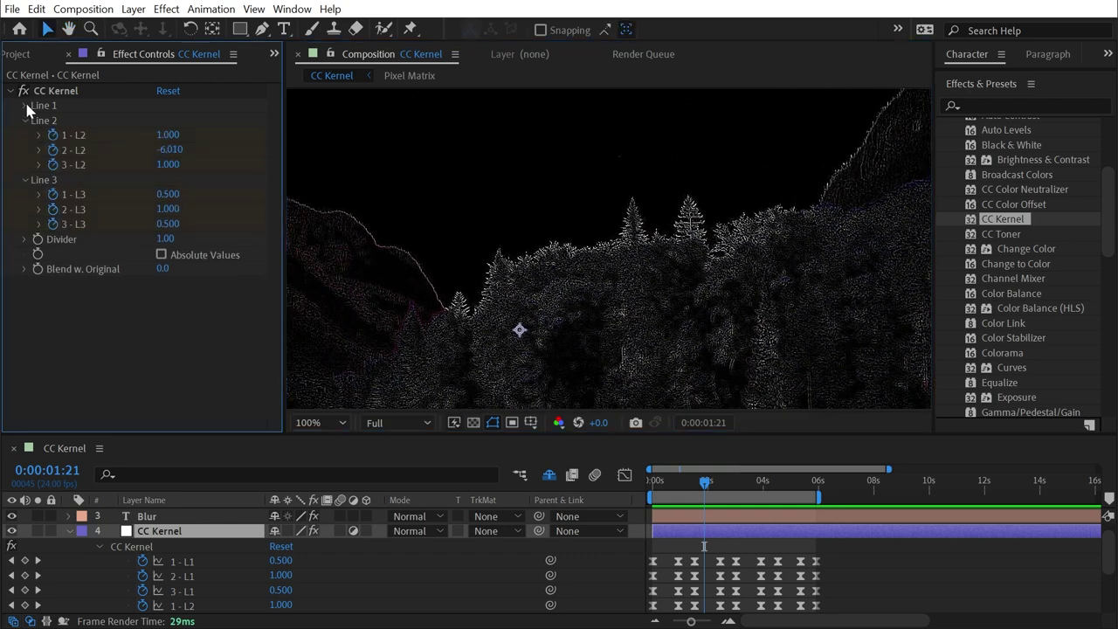
pyautogui.click(24, 105)
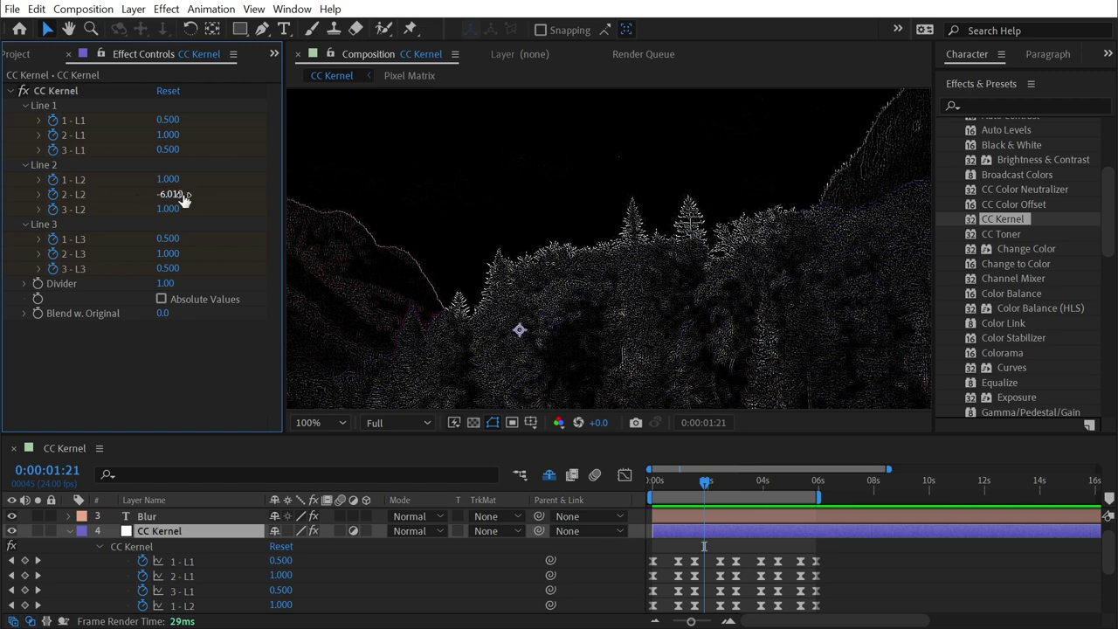
pyautogui.click(746, 554)
pyautogui.hotkey('shift', '/')
pyautogui.press('space')
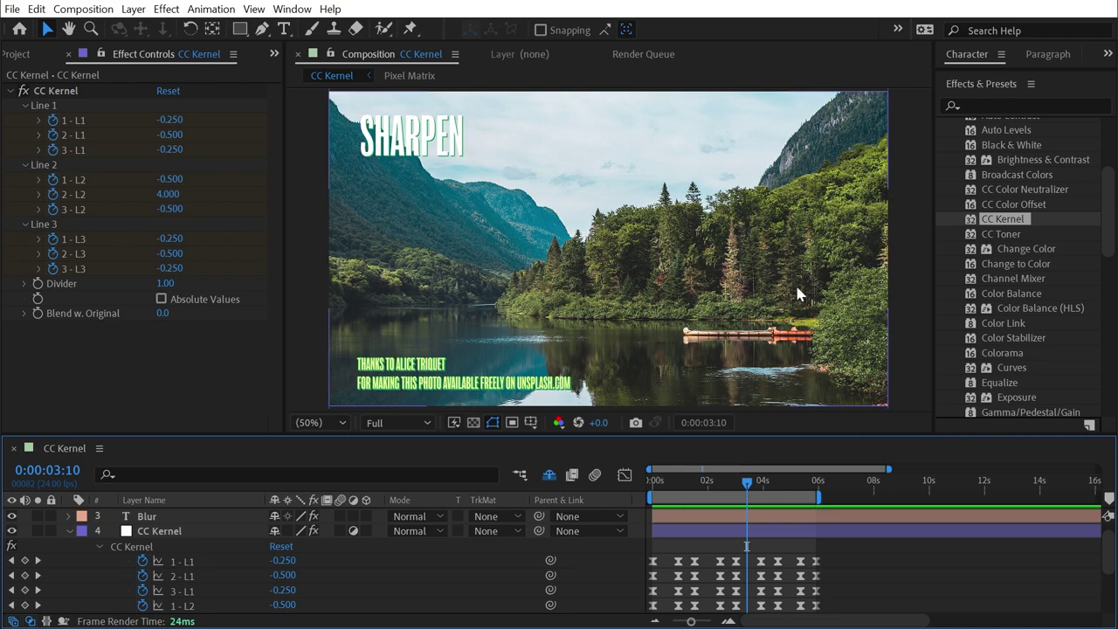
# - Zoom into the sharpened forest and toggle CC Kernel to compare the sharpening
pyautogui.press('.')
pyautogui.press('.')
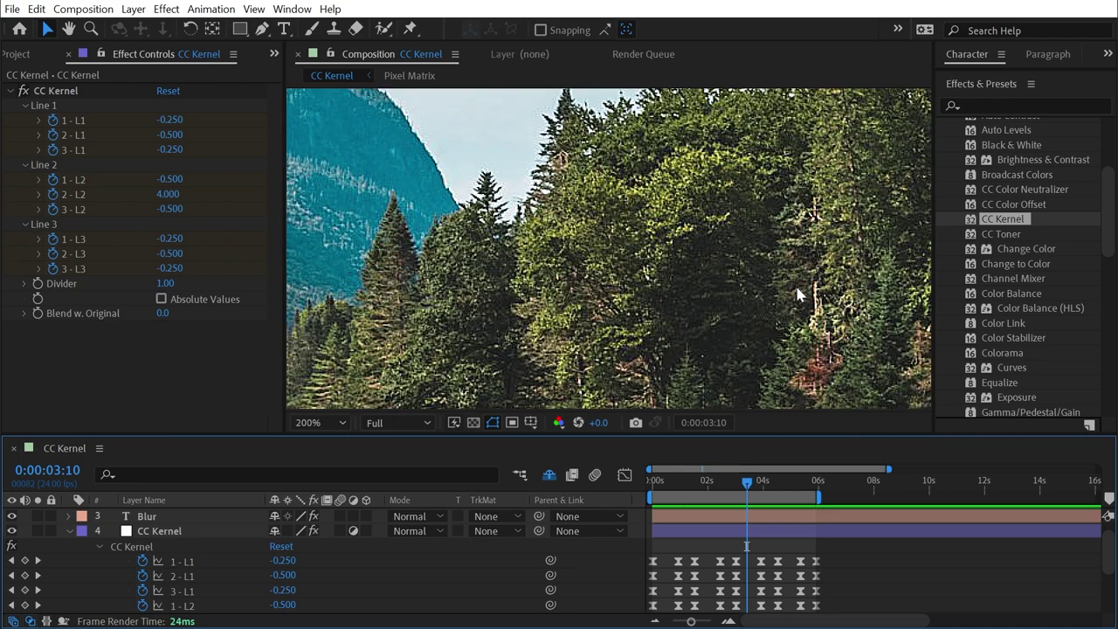
pyautogui.click(23, 92)
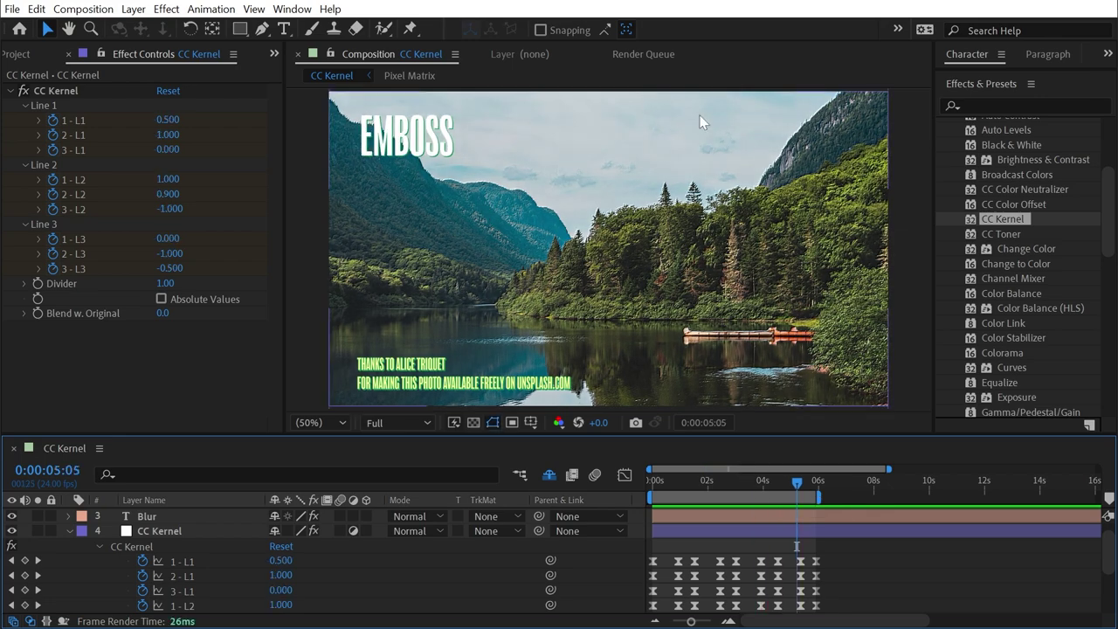
pyautogui.scroll(6, 684, 269)
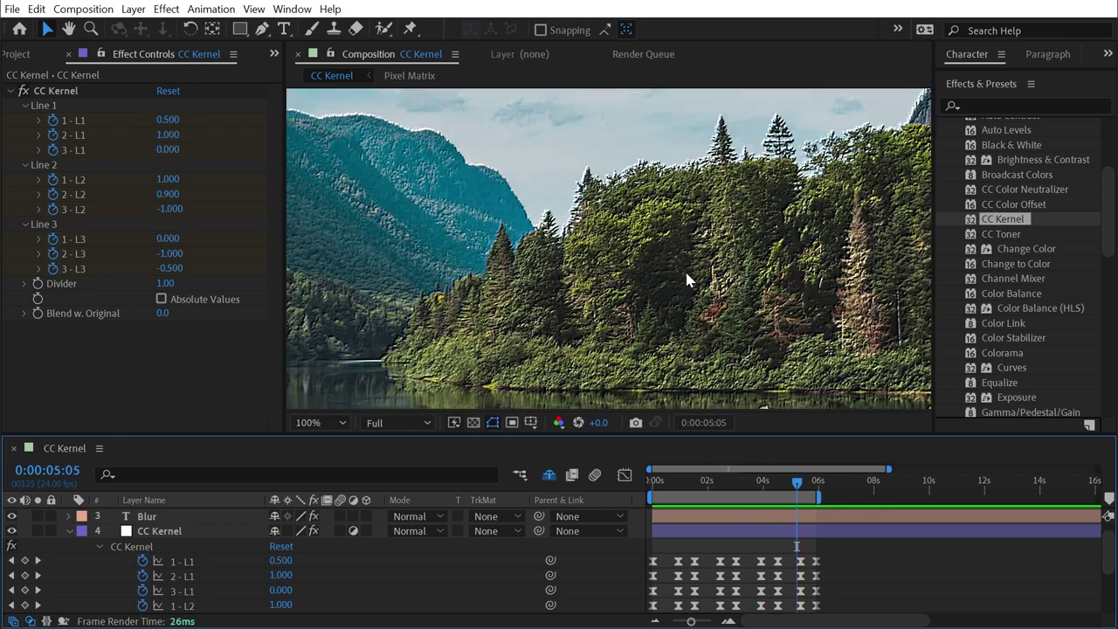
pyautogui.moveTo(685, 269); pyautogui.dragTo(588, 358)
pyautogui.scroll(-2, 498, 284)
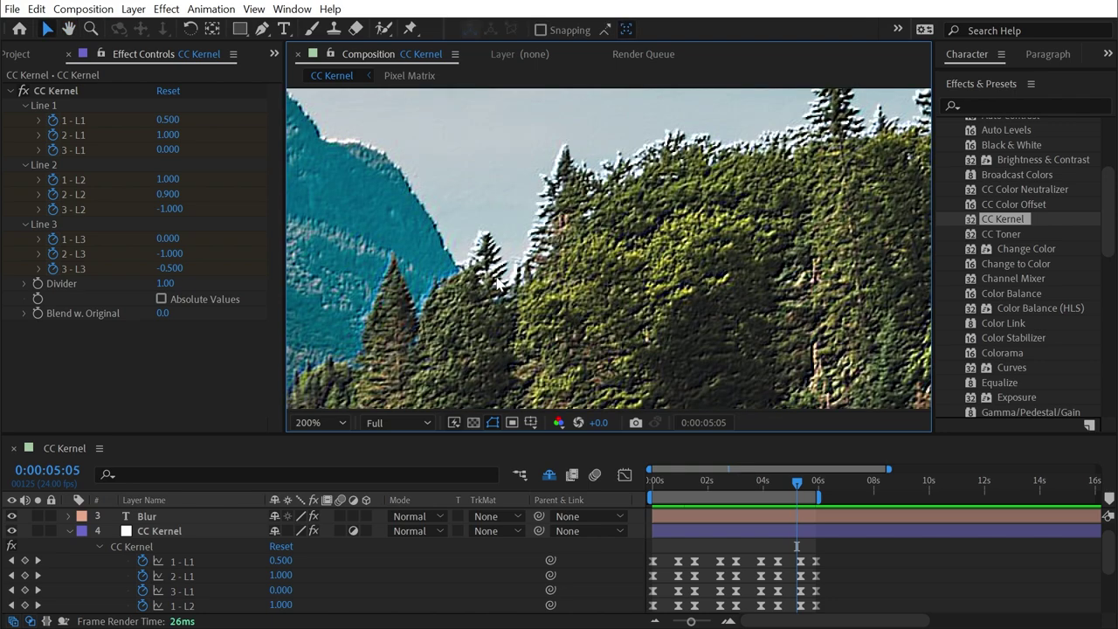
# - Compare Emboss with CC Kernel off and on, set time to 0:00:05:03, and enlarge the timeline
pyautogui.click(24, 91)
pyautogui.click(23, 90)
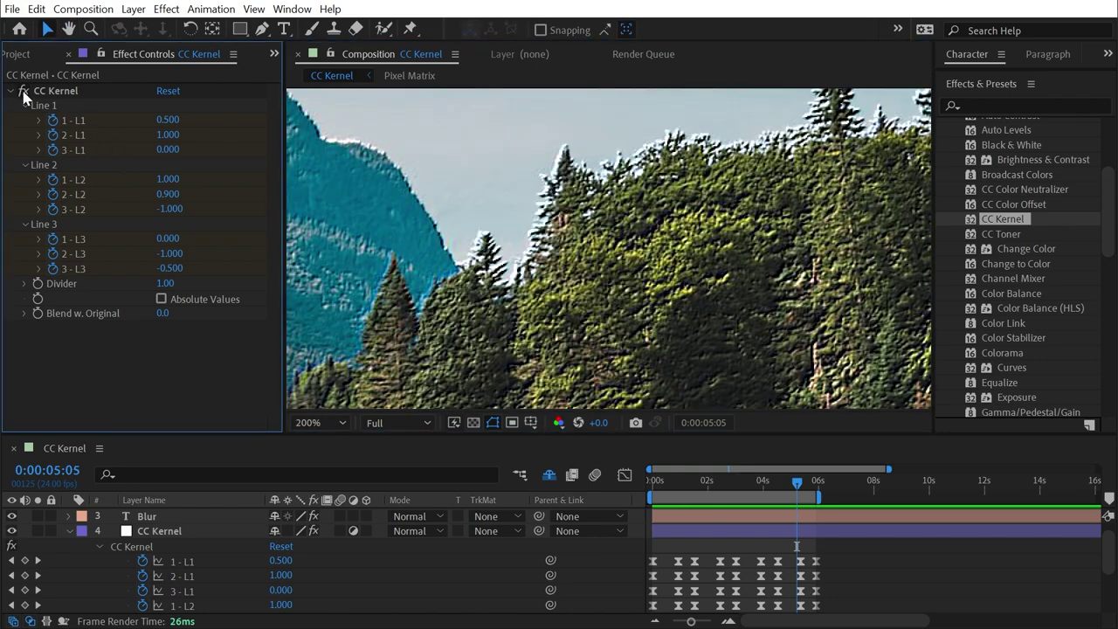
pyautogui.click(23, 91)
pyautogui.click(23, 91)
pyautogui.click(793, 481)
pyautogui.moveTo(777, 435); pyautogui.dragTo(777, 335)
# - Select the 5-second keyframes and display the nine kernel weights as Graph Editor curves
pyautogui.scroll(-1, 669, 244)
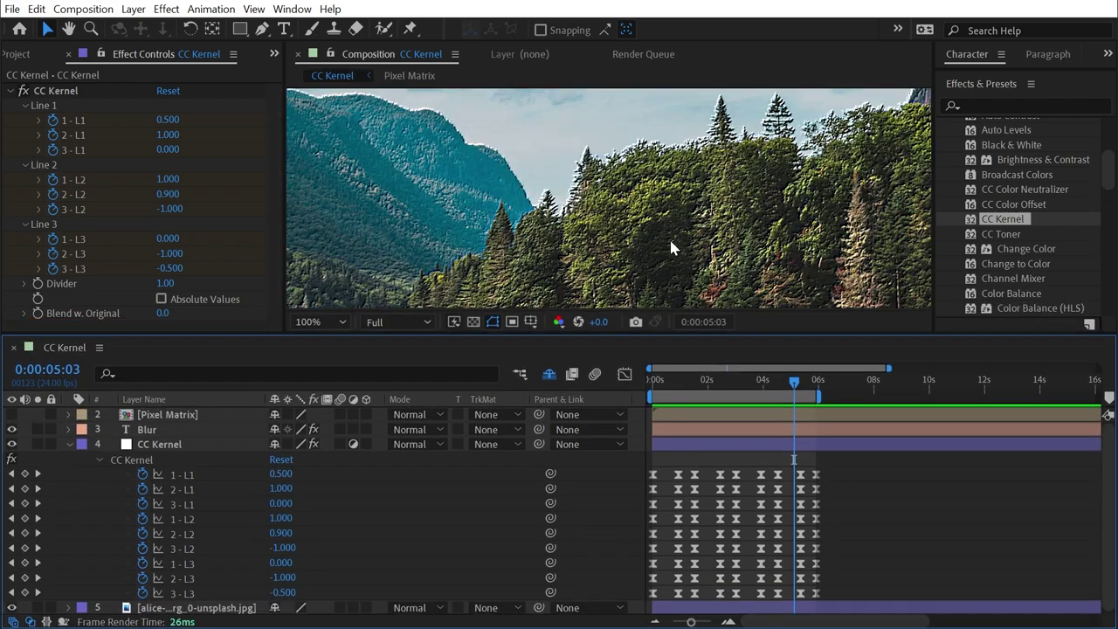
pyautogui.moveTo(791, 461); pyautogui.dragTo(810, 607)
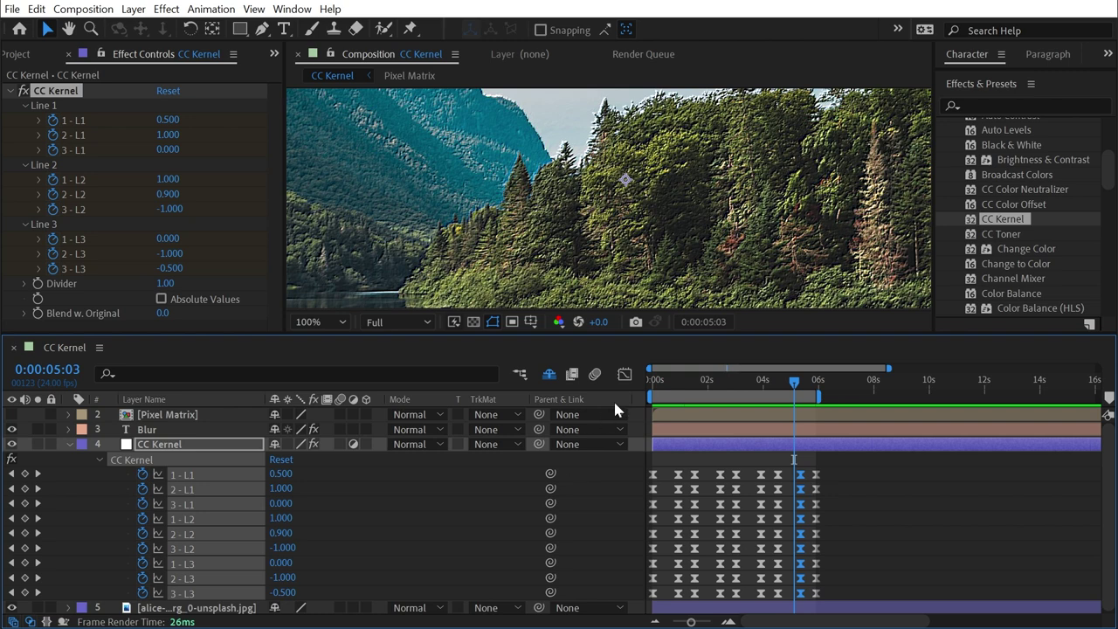
pyautogui.click(625, 374)
pyautogui.click(863, 542)
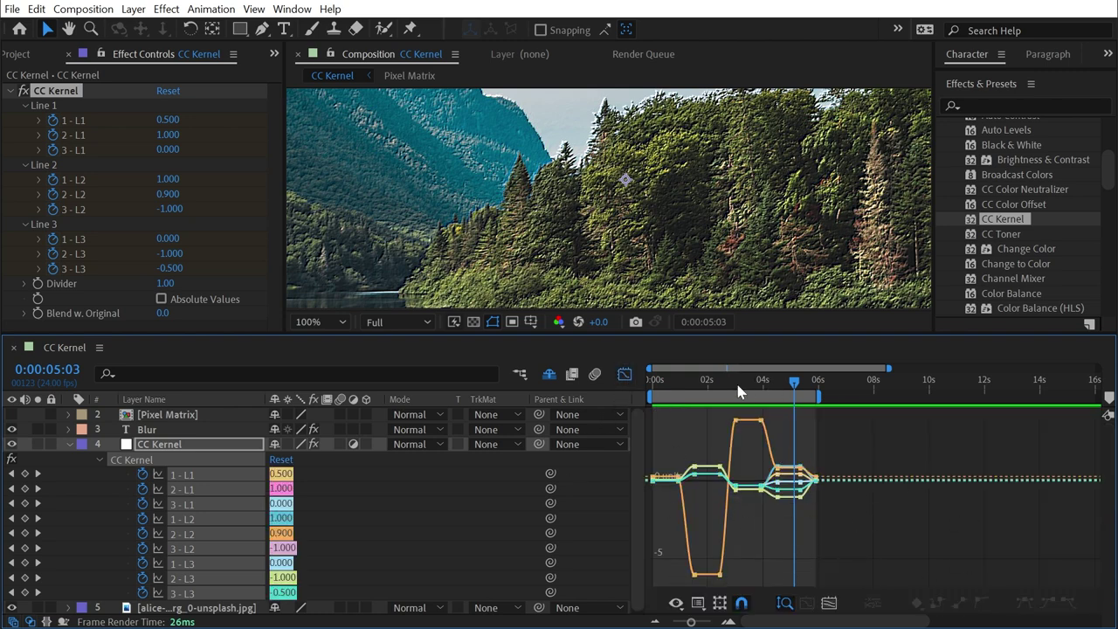
# - Go to 0:00:00:00 and zoom the graph in around the animation's first second
pyautogui.moveTo(738, 391); pyautogui.dragTo(663, 395)
pyautogui.scroll(5, 683, 438)
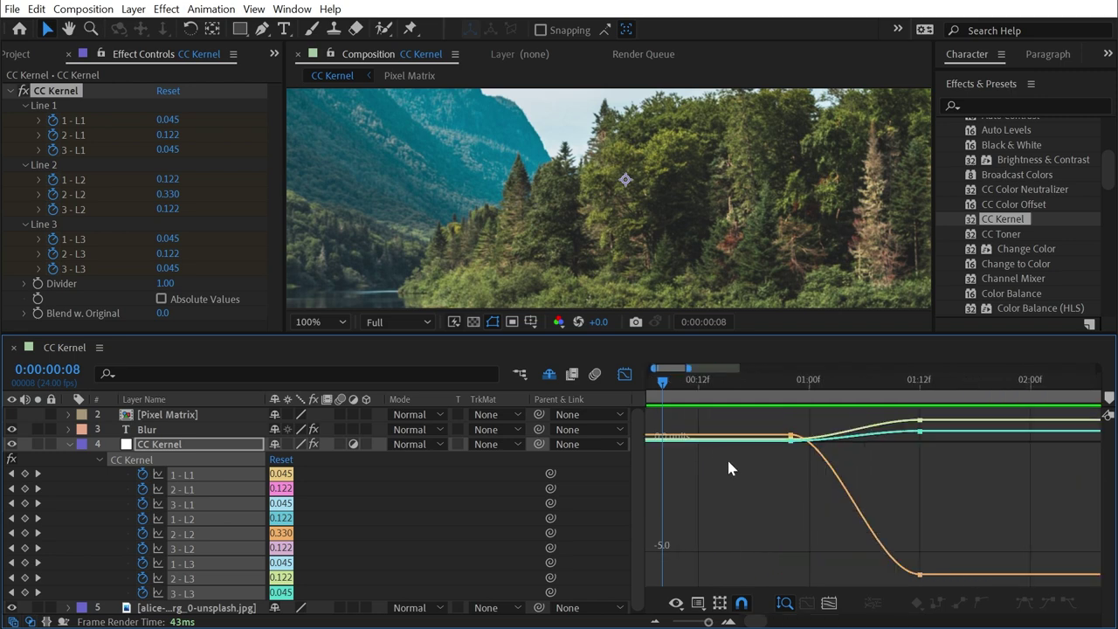
pyautogui.press('Home')
pyautogui.scroll(3, 729, 460)
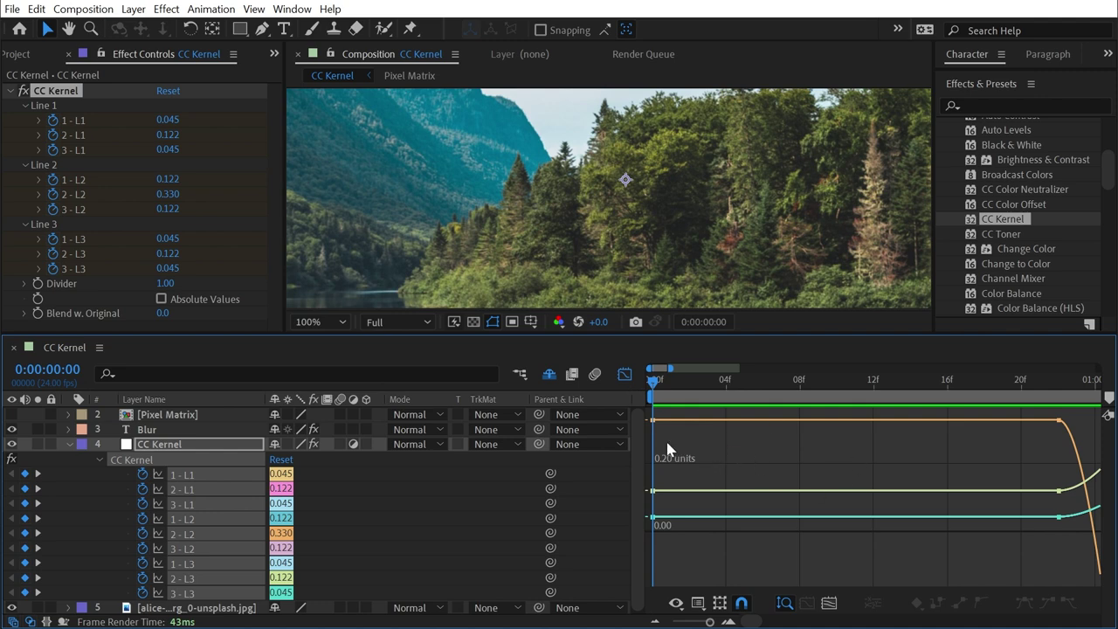
# - Scale the time-0 CC Kernel keyframes apart with the transform box to 0.842 and -0.675
pyautogui.moveTo(711, 458); pyautogui.dragTo(633, 521)
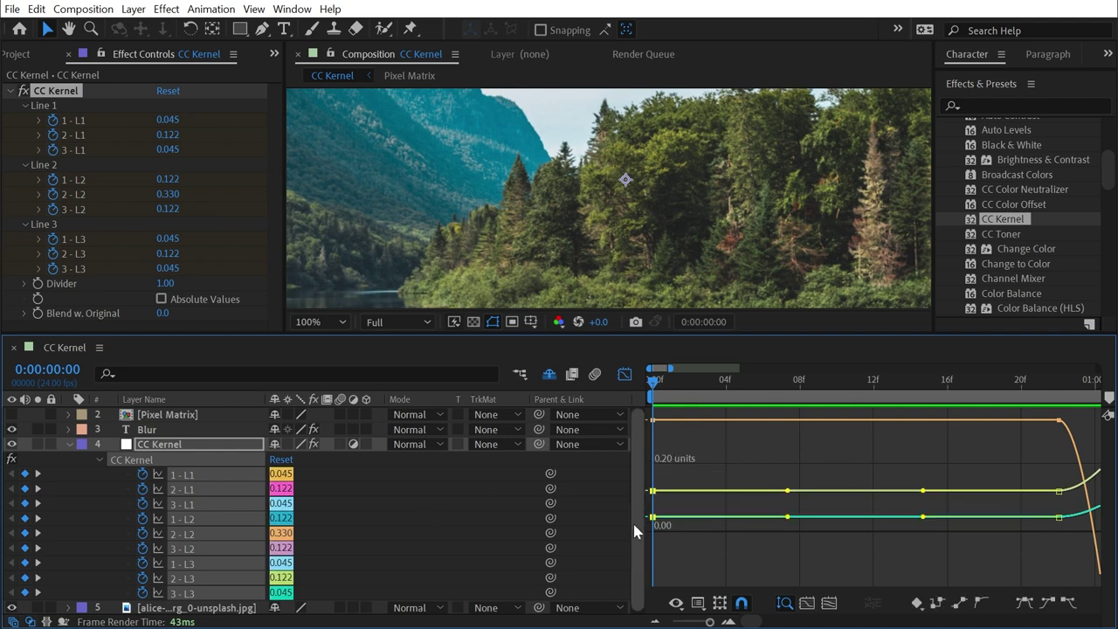
pyautogui.moveTo(652, 423)
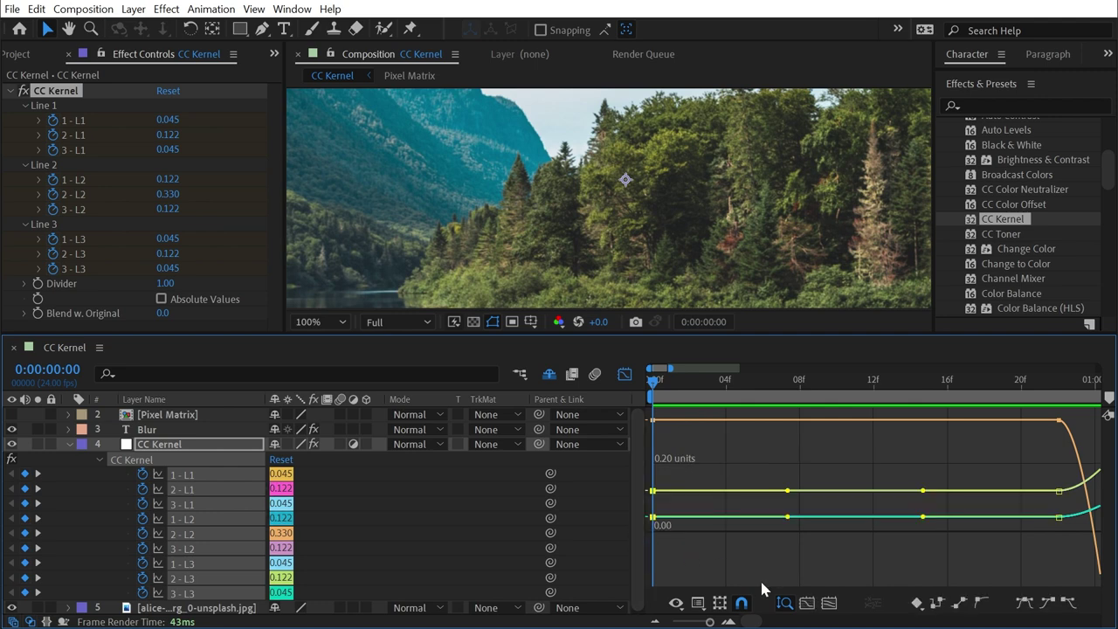
pyautogui.click(722, 602)
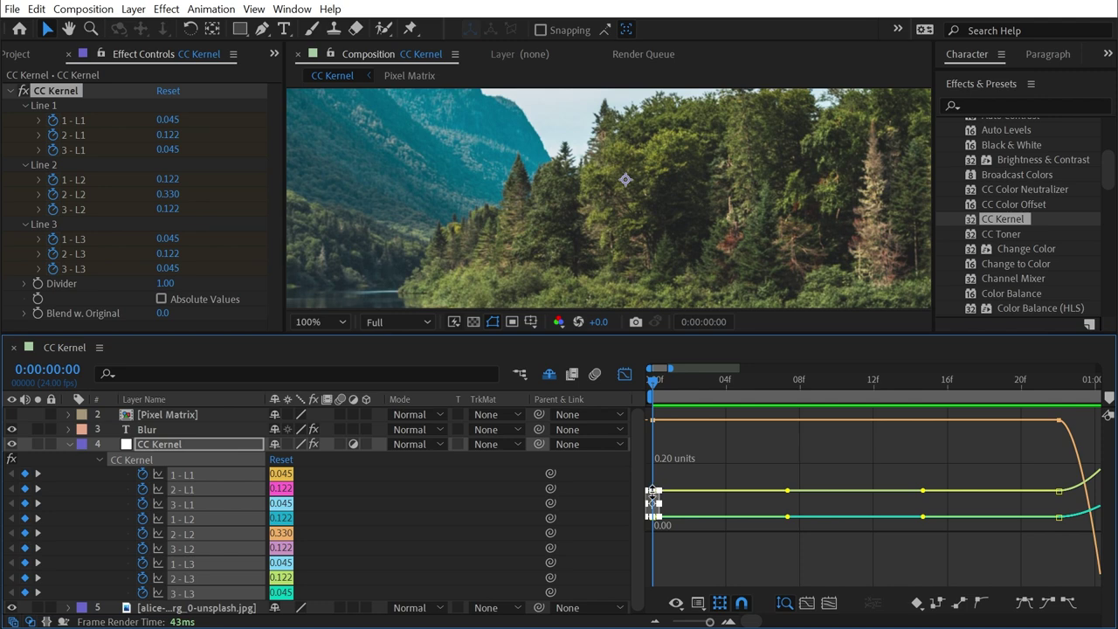
pyautogui.moveTo(652, 487); pyautogui.dragTo(674, 624)
pyautogui.scroll(1, 610, 260)
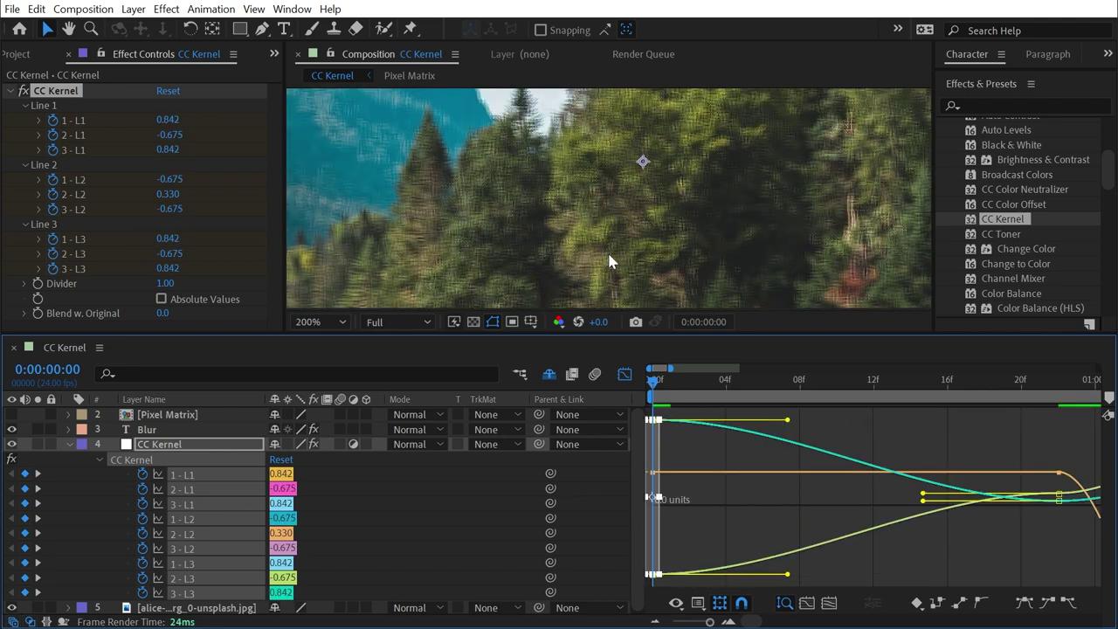
pyautogui.scroll(1, 724, 210)
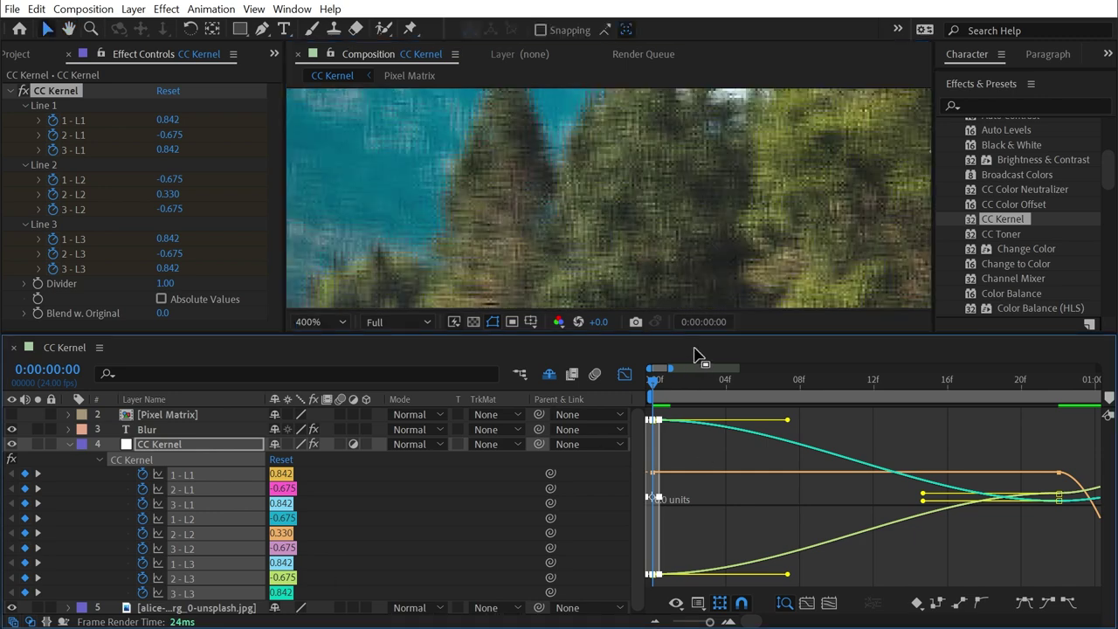
pyautogui.moveTo(678, 443); pyautogui.dragTo(653, 421)
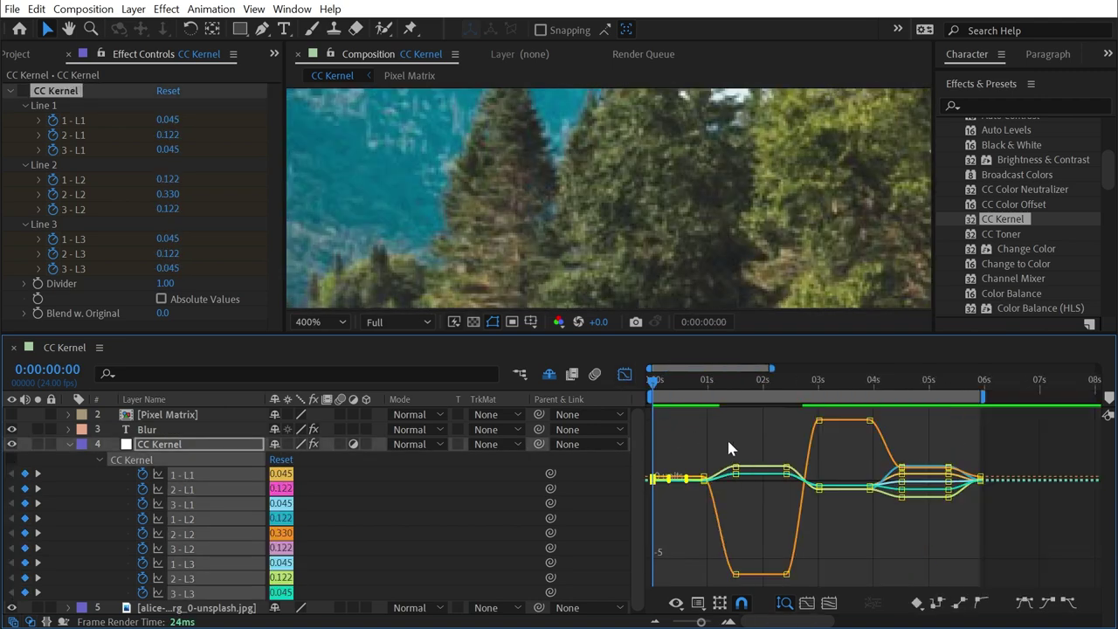
# - Scrub through the animated kernel changes, then leave the Graph Editor for the layer bars view
pyautogui.click(709, 449)
pyautogui.moveTo(654, 381); pyautogui.dragTo(931, 393)
pyautogui.click(624, 374)
# - Collapse Line 1-3 and view the lake and canoe at 100% zoom
pyautogui.hotkey('shift', '/')
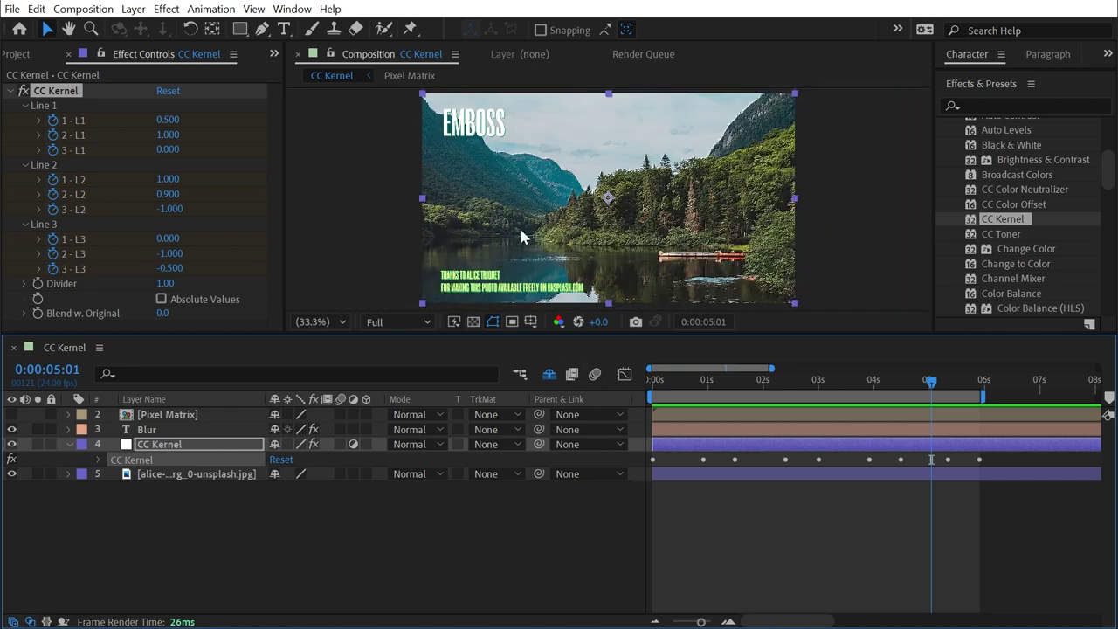
pyautogui.click(23, 224)
pyautogui.click(23, 165)
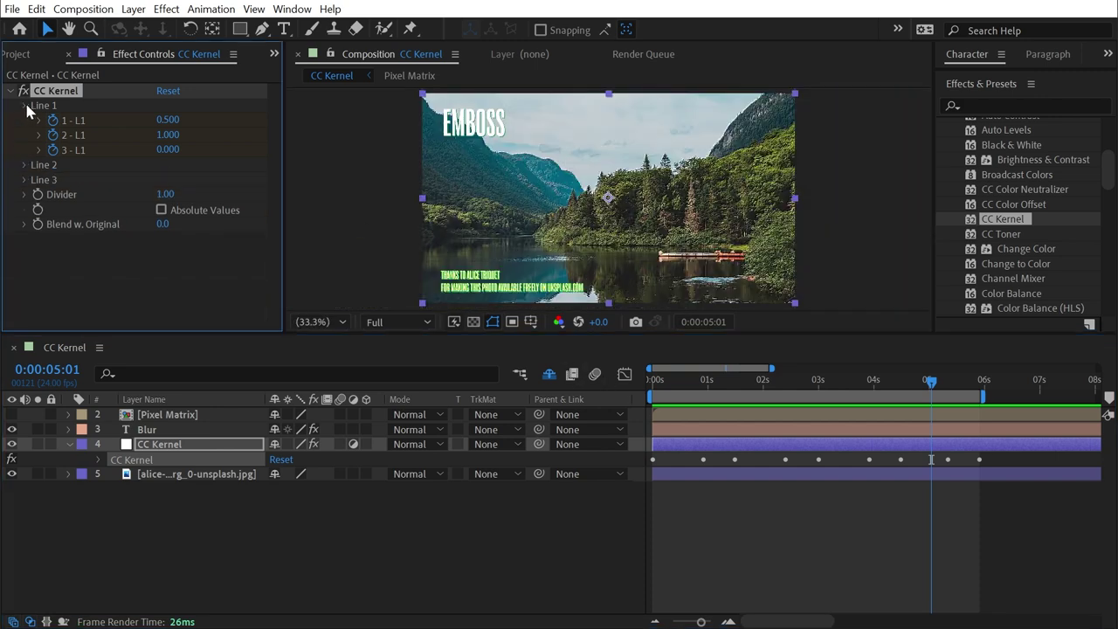
pyautogui.click(23, 105)
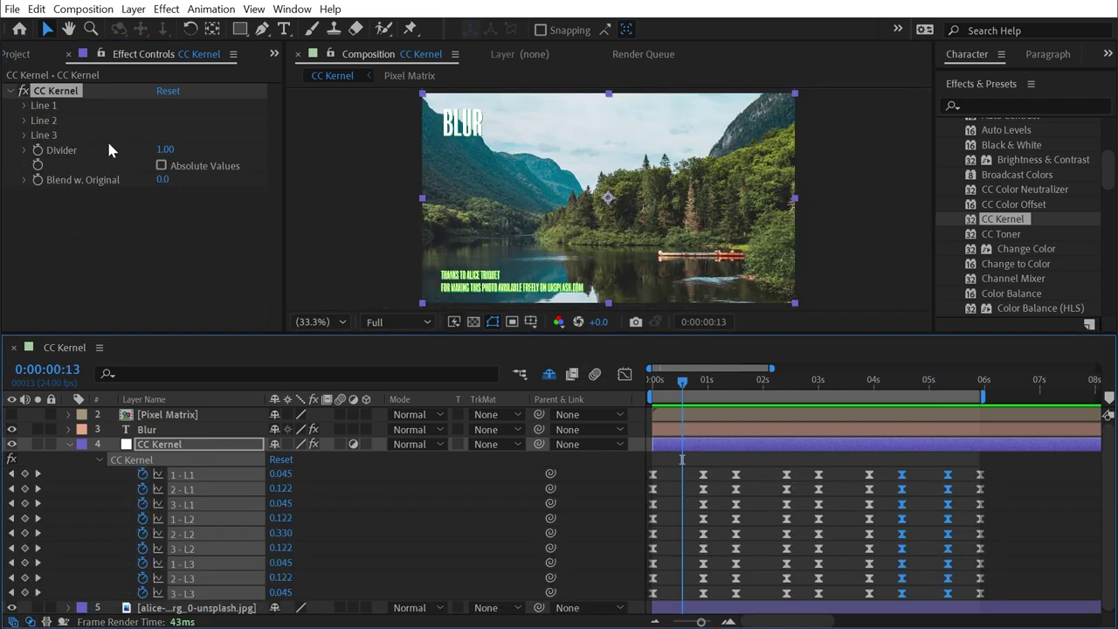
pyautogui.press('/')
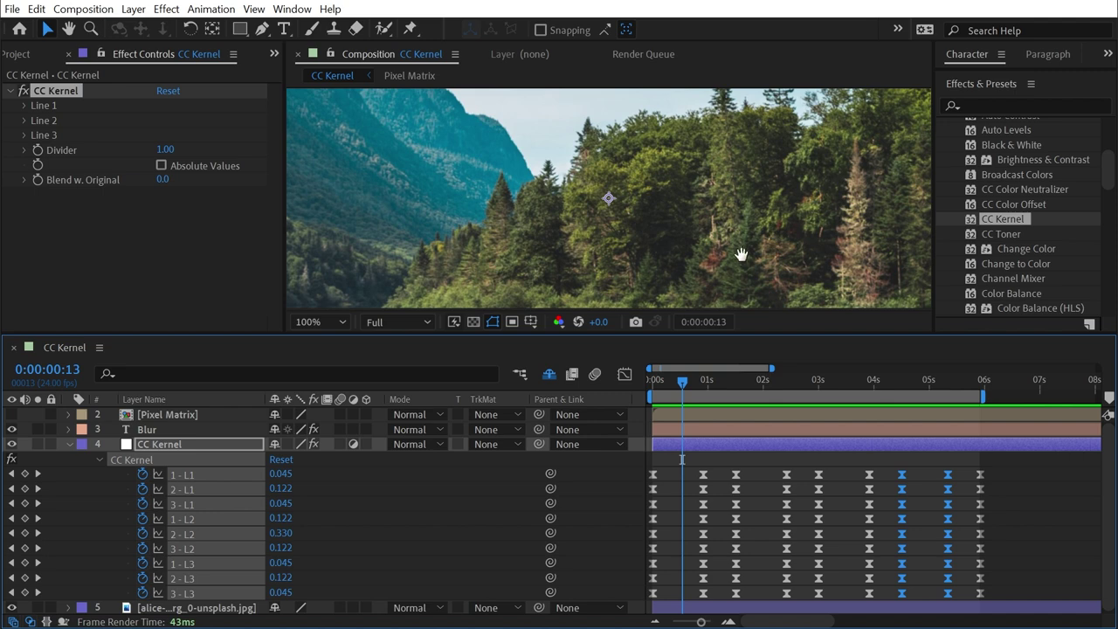
pyautogui.moveTo(741, 254); pyautogui.dragTo(660, 166)
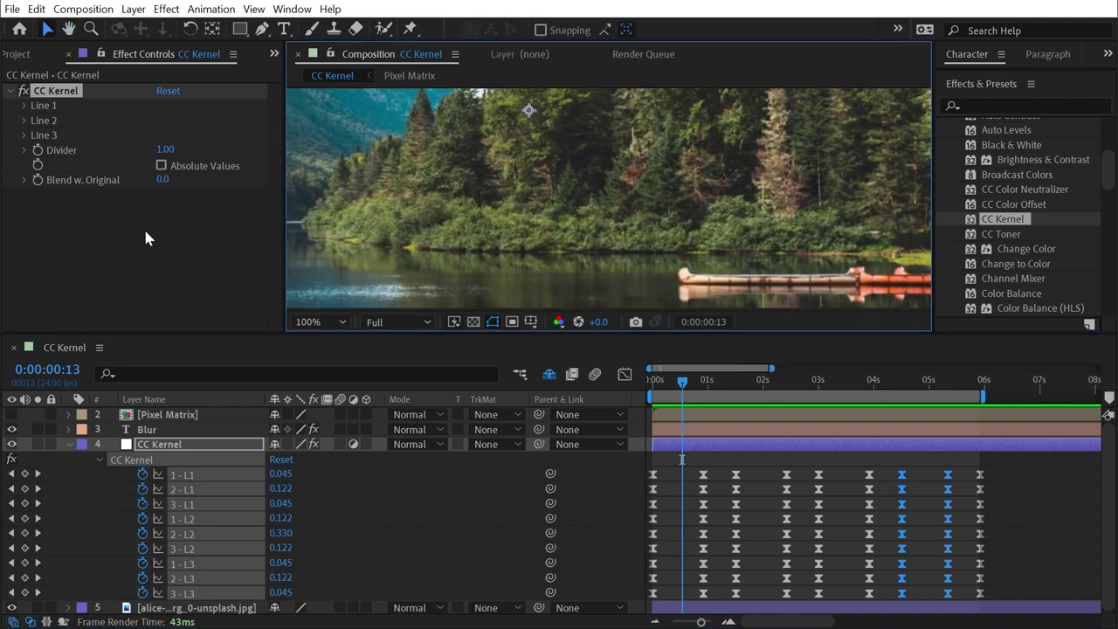
# - Try CC Kernel's Divider at 2, then at 0.5
pyautogui.click(166, 150)
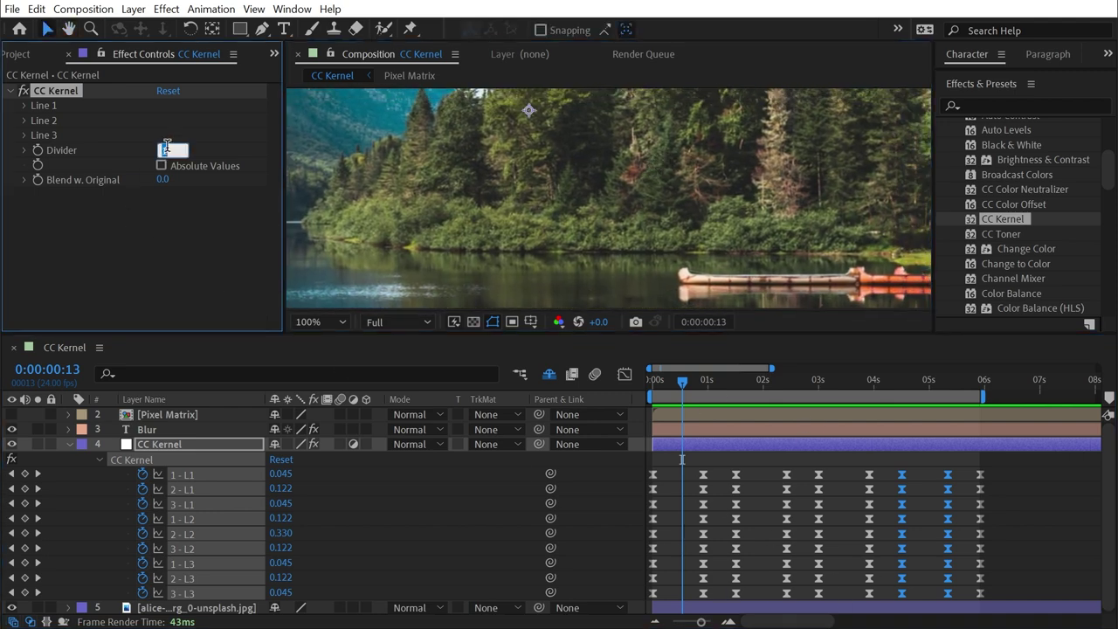
pyautogui.write('2')
pyautogui.press('Return')
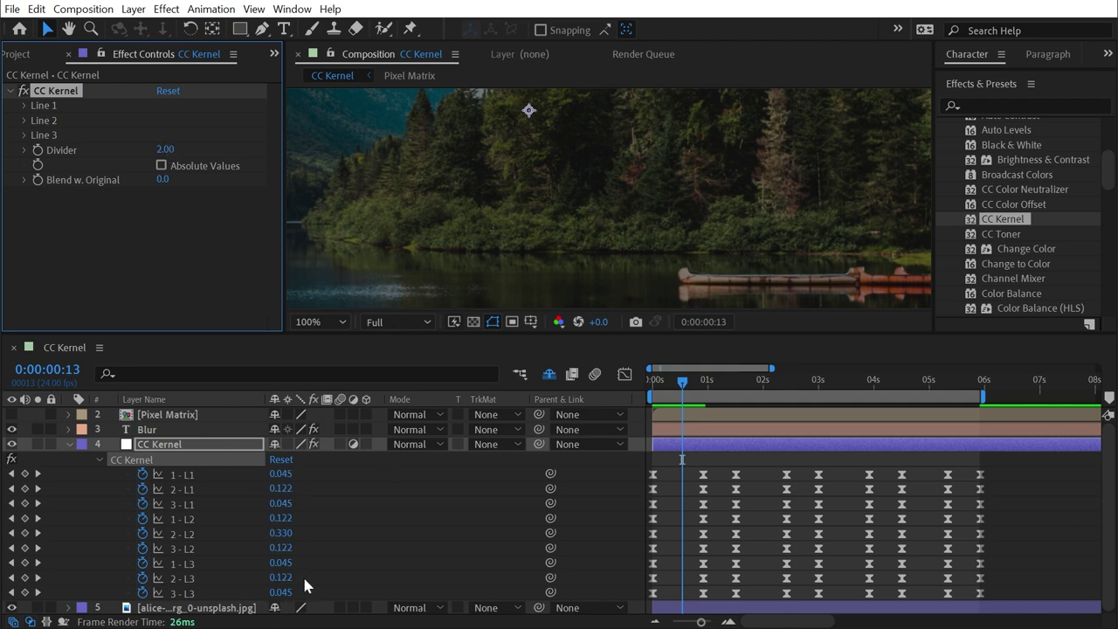
pyautogui.click(171, 149)
pyautogui.write('0.5')
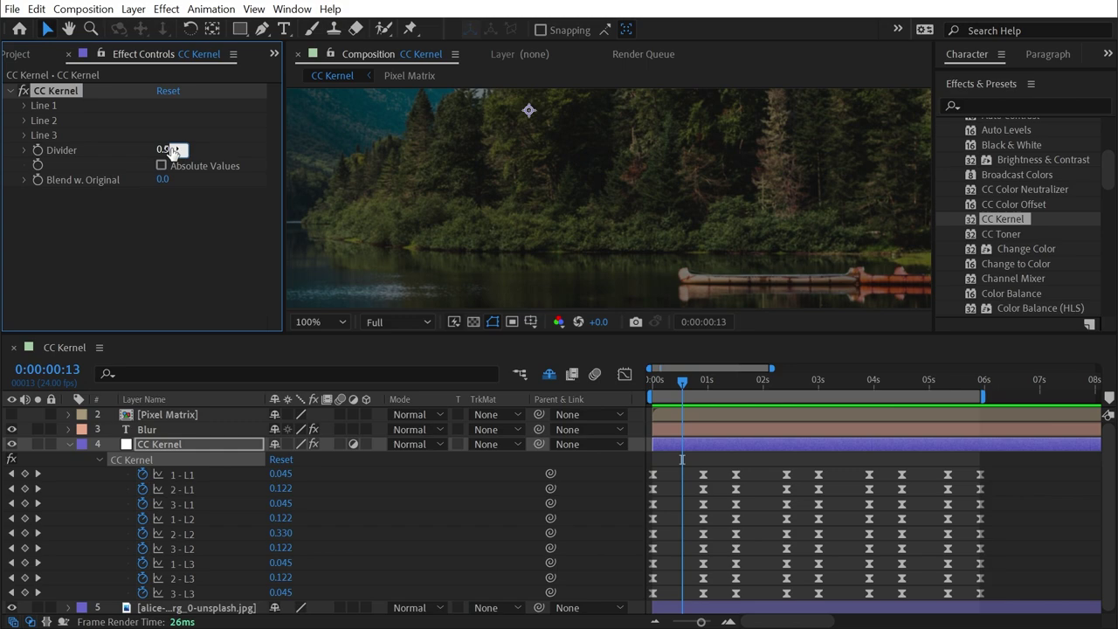
pyautogui.press('Return')
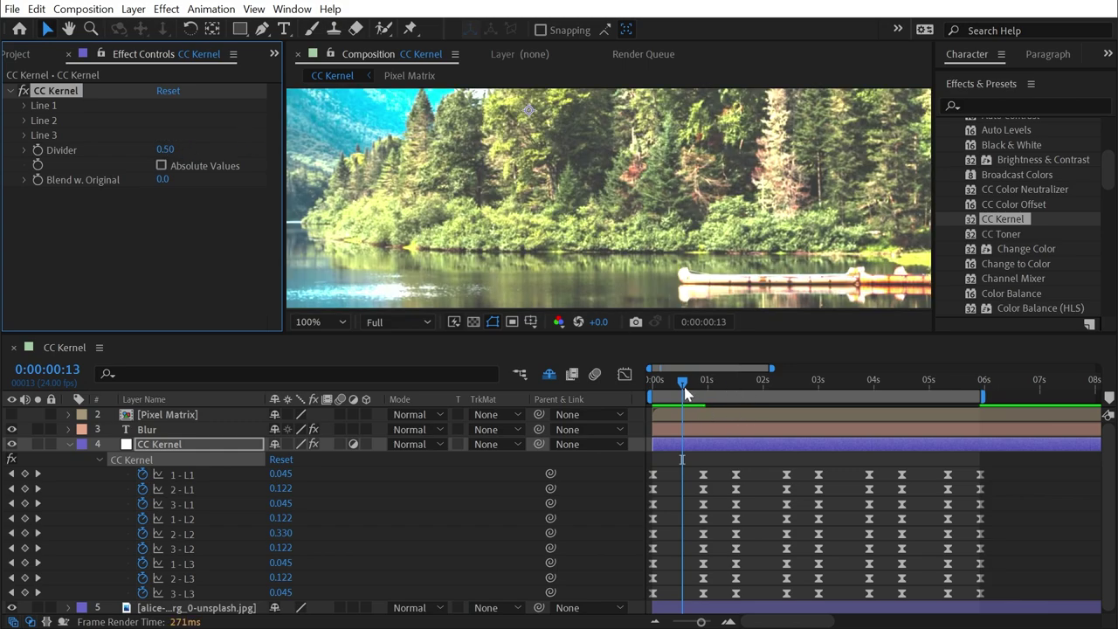
# - On the edge-detection frame 0:00:01:08, set Divider to 2, then back to 1.00
pyautogui.moveTo(686, 393); pyautogui.dragTo(726, 405)
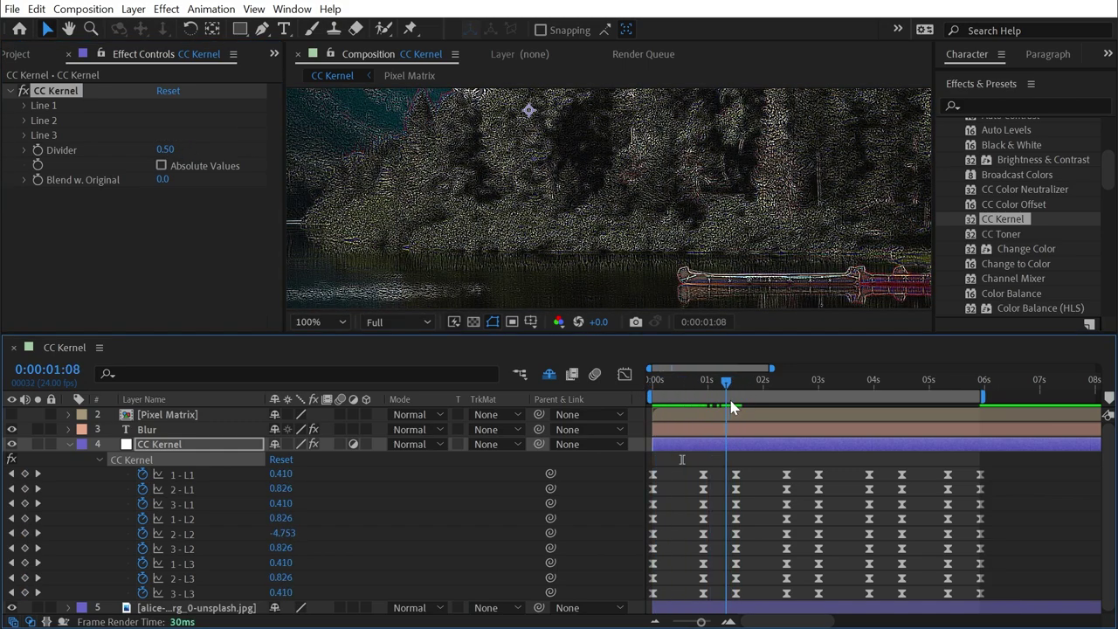
pyautogui.click(163, 148)
pyautogui.write('2')
pyautogui.press('Return')
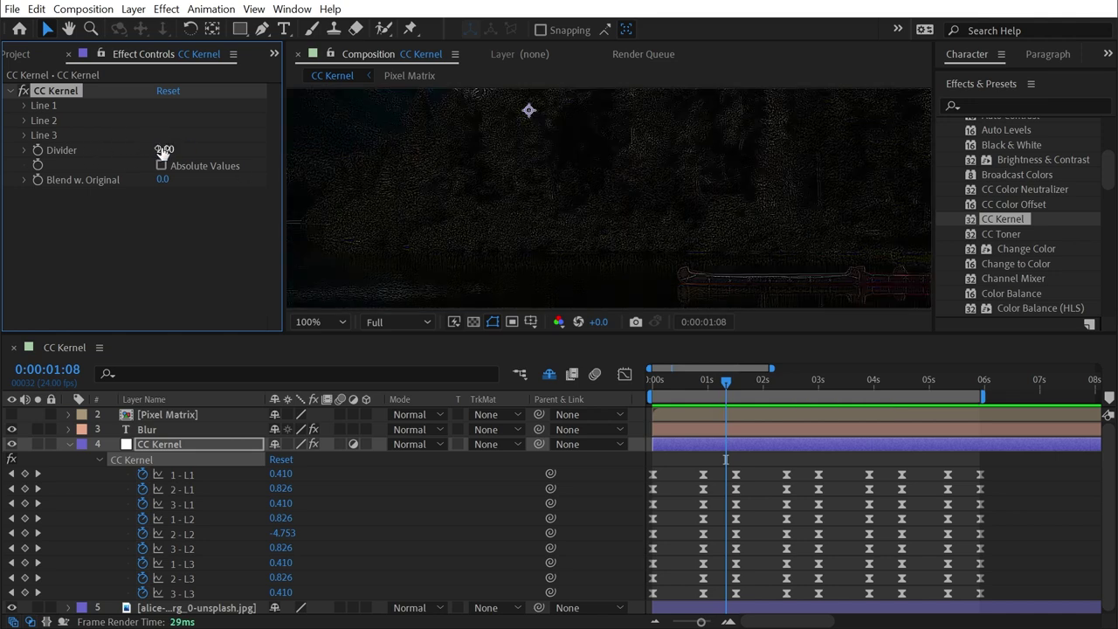
pyautogui.click(162, 150)
pyautogui.write('1')
pyautogui.press('Return')
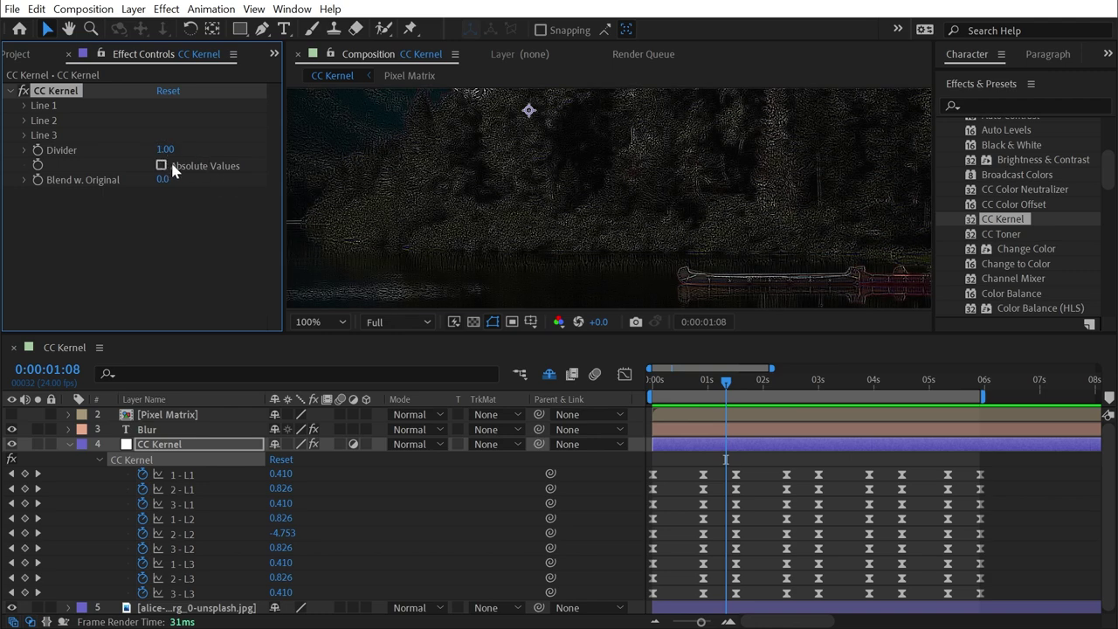
# - Toggle CC Kernel's Absolute Values on and off, then magnify the comp preview to 400%
pyautogui.click(162, 166)
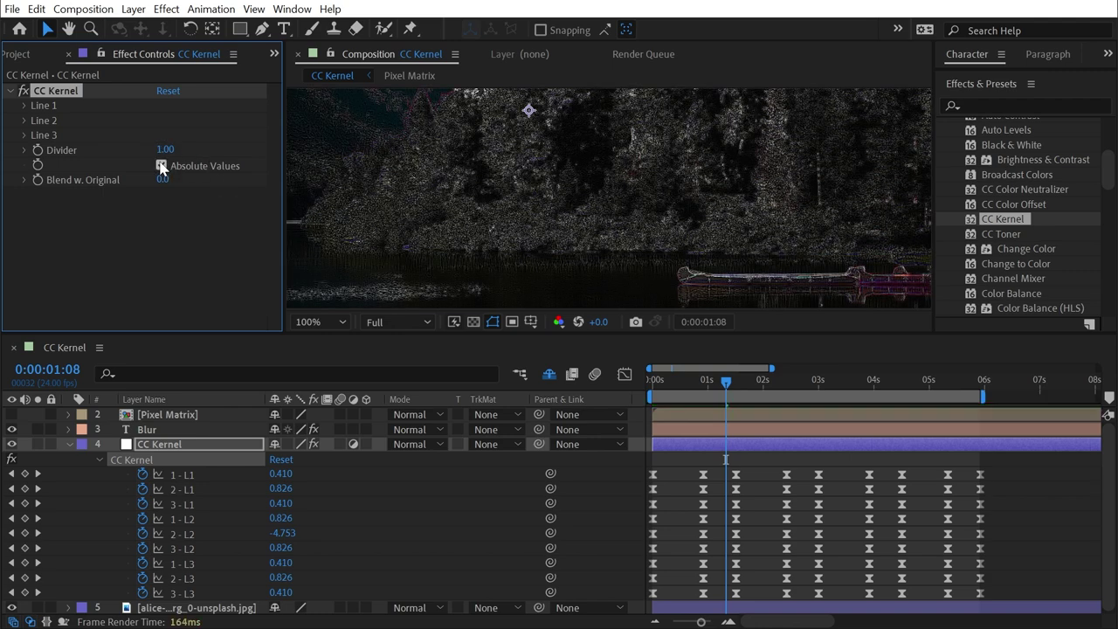
pyautogui.moveTo(961, 225); pyautogui.dragTo(858, 340)
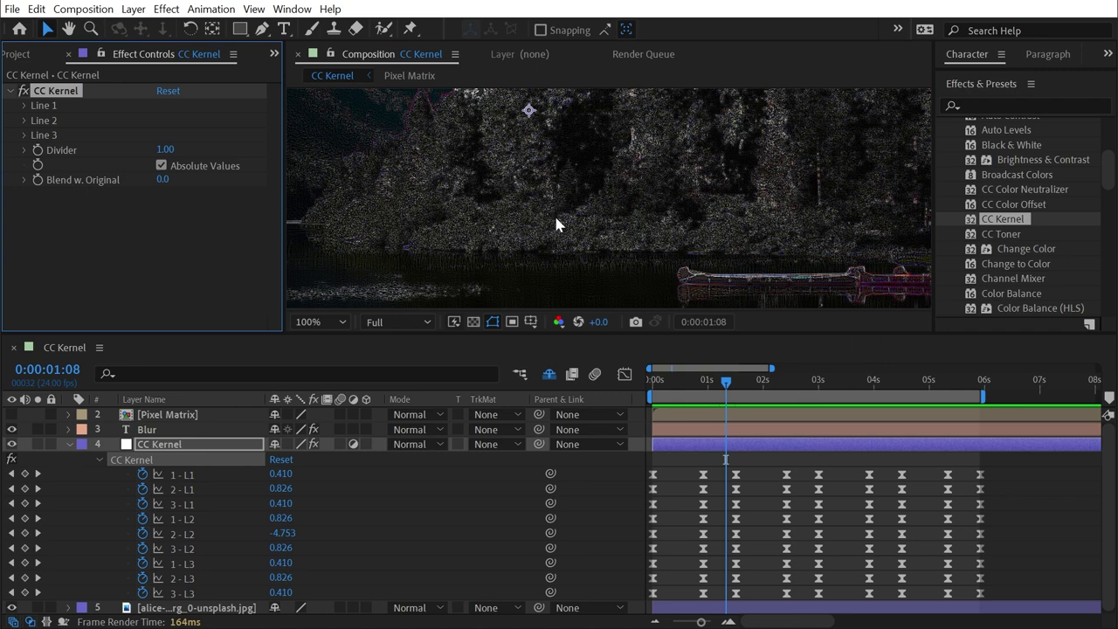
pyautogui.click(161, 165)
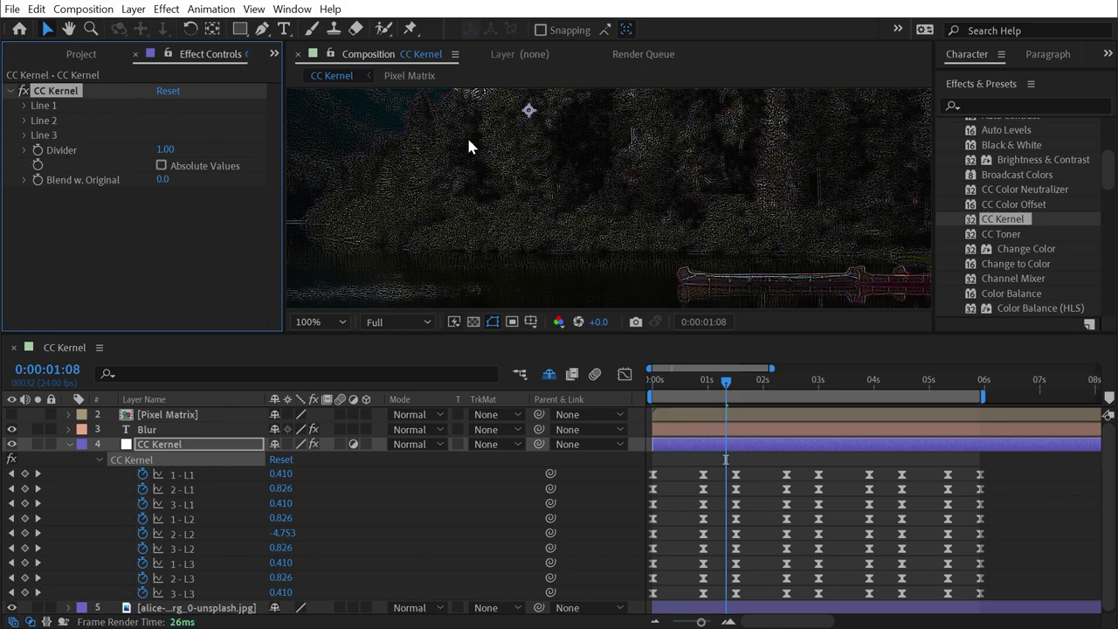
pyautogui.scroll(2, 474, 157)
pyautogui.press('h')
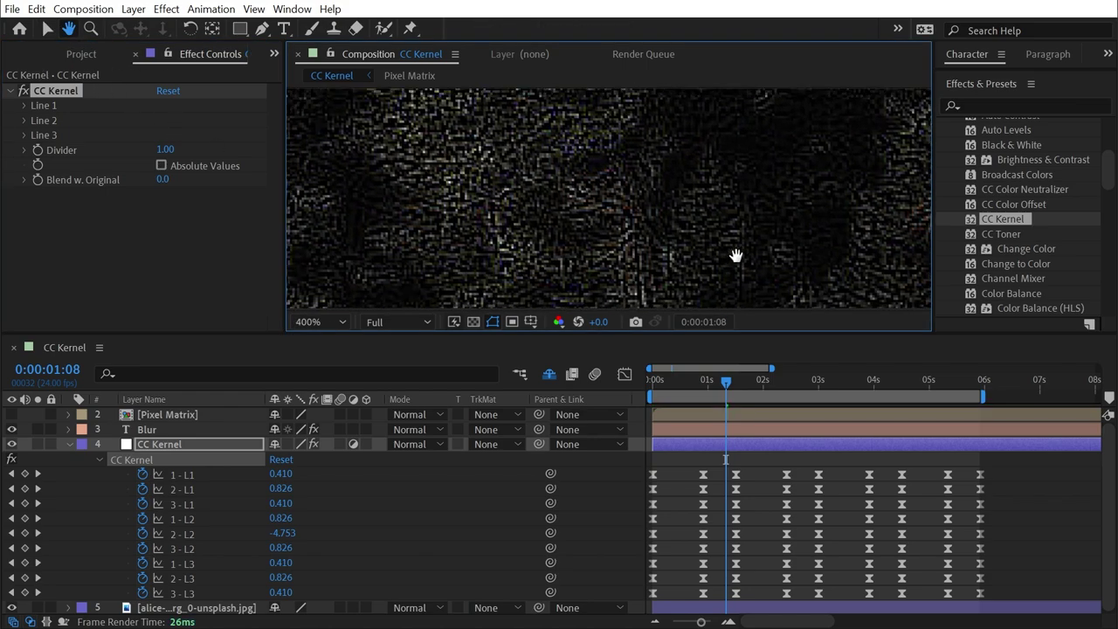
pyautogui.press('v')
# - Compare Absolute Values on and off up close, leave it off, and blend some original image back in
pyautogui.click(162, 165)
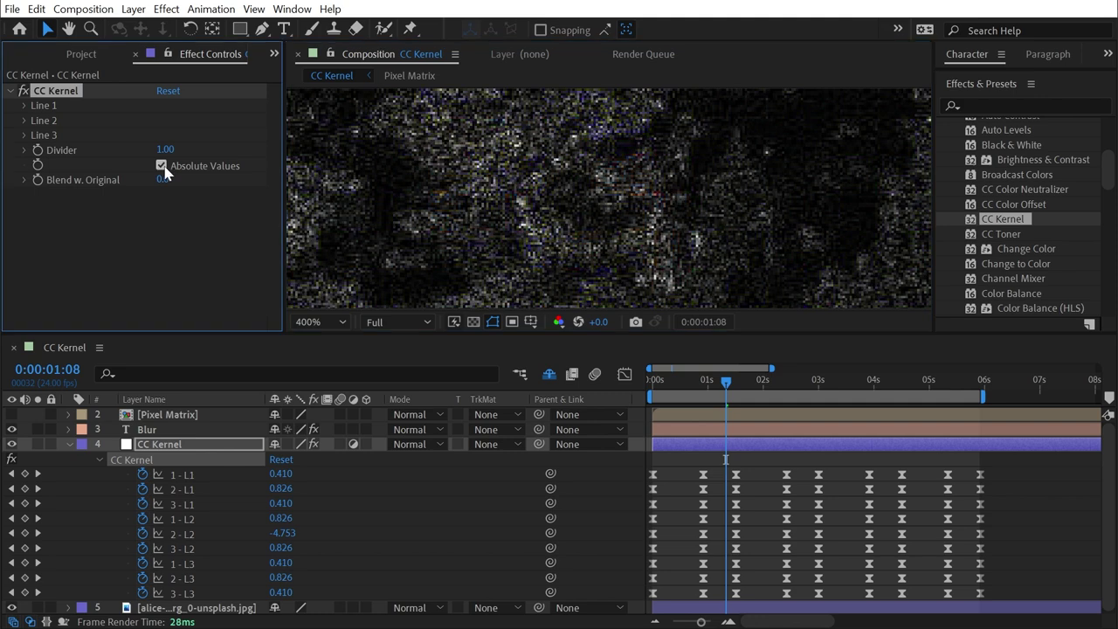
pyautogui.click(163, 166)
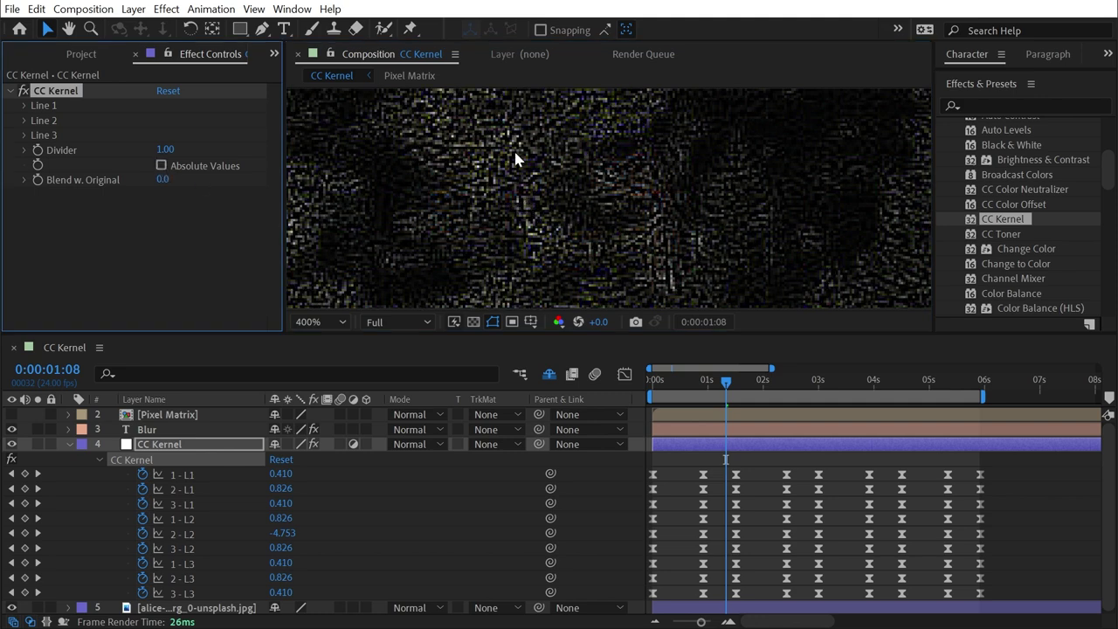
pyautogui.click(162, 165)
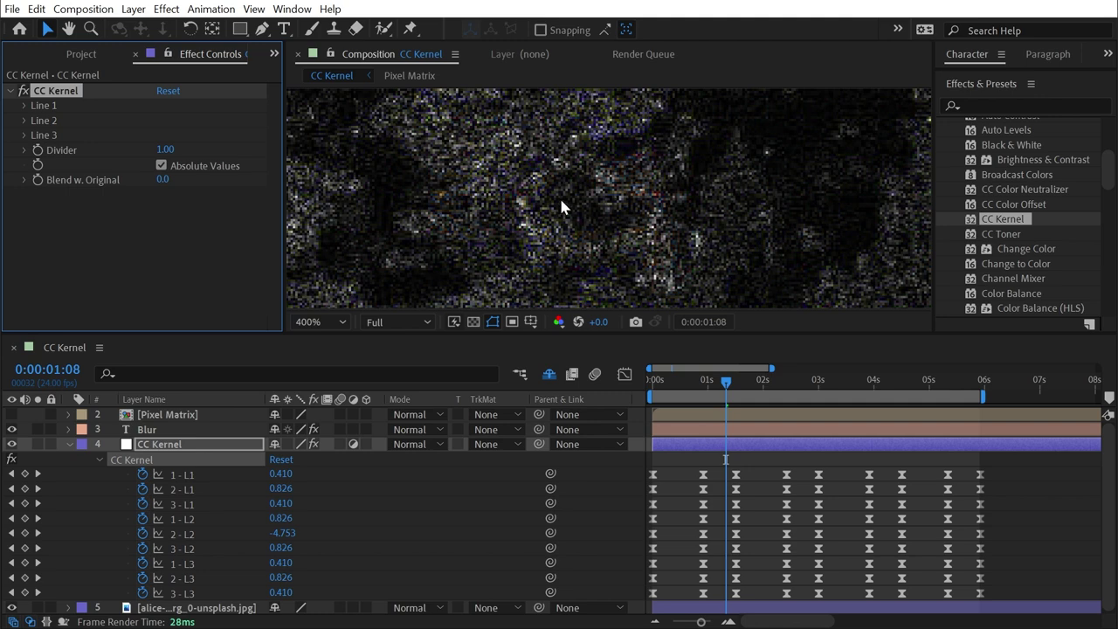
pyautogui.click(162, 165)
pyautogui.moveTo(164, 179); pyautogui.dragTo(389, 200)
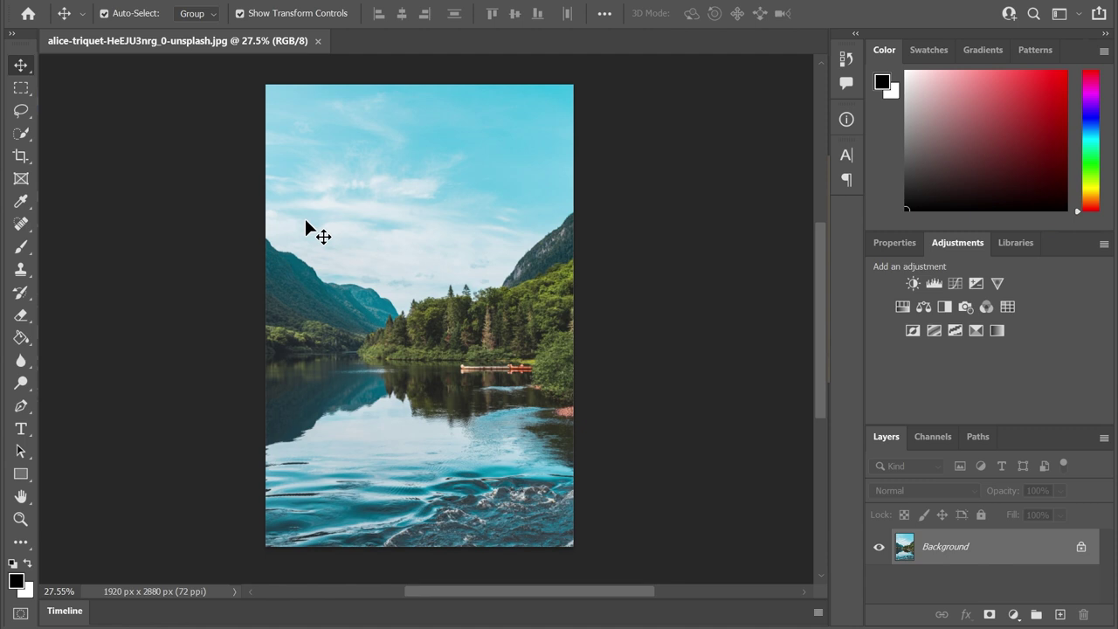
# - Open Photoshop's Filter > Other > Custom on the lake photo, centre it, and pan its preview to the waves
pyautogui.click(262, 1)
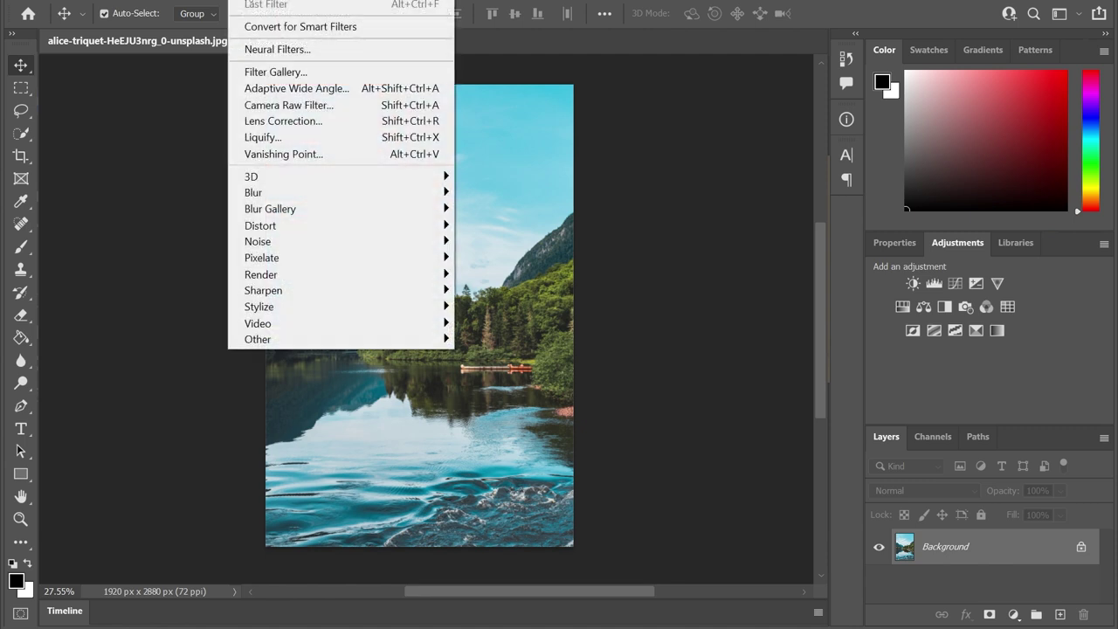
pyautogui.moveTo(259, 339)
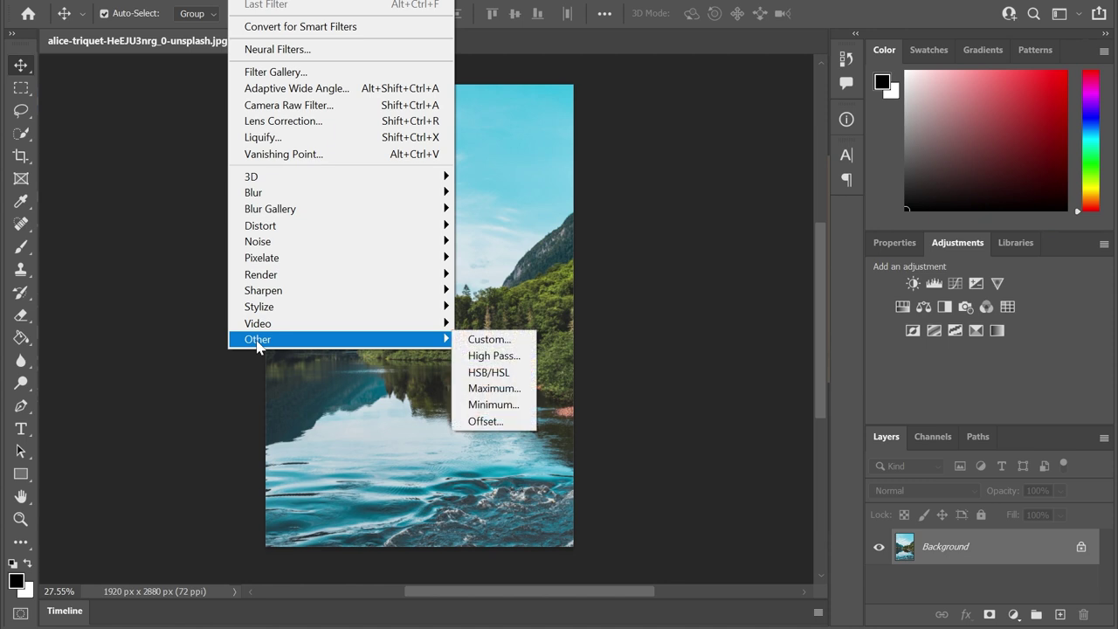
pyautogui.click(480, 340)
pyautogui.moveTo(136, 289); pyautogui.dragTo(538, 237)
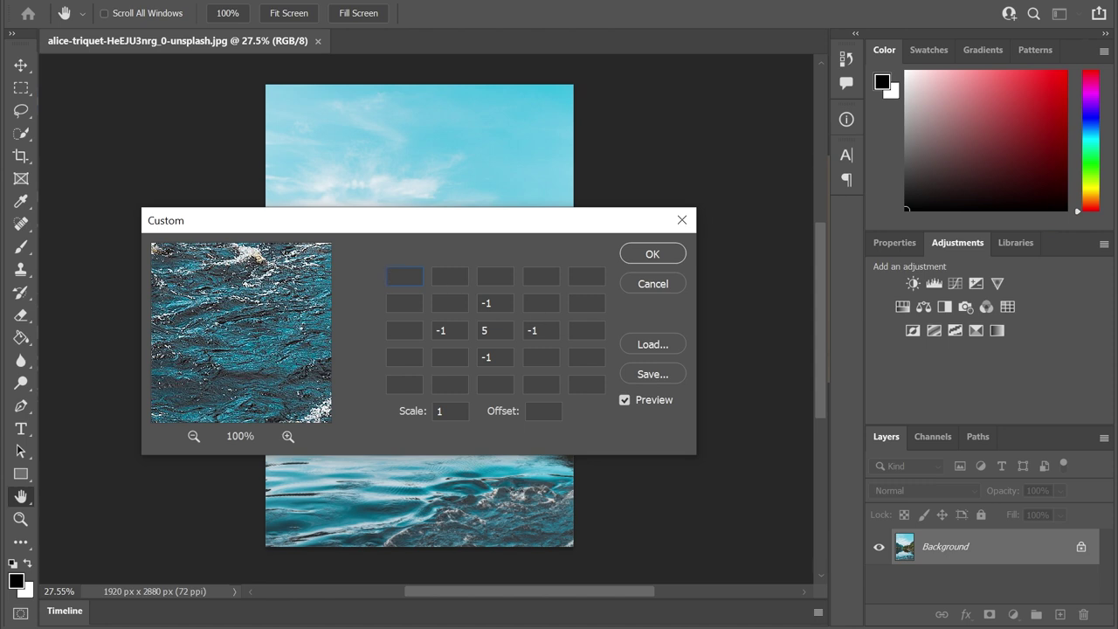
pyautogui.moveTo(329, 229); pyautogui.dragTo(428, 153)
pyautogui.moveTo(424, 242); pyautogui.dragTo(591, 358)
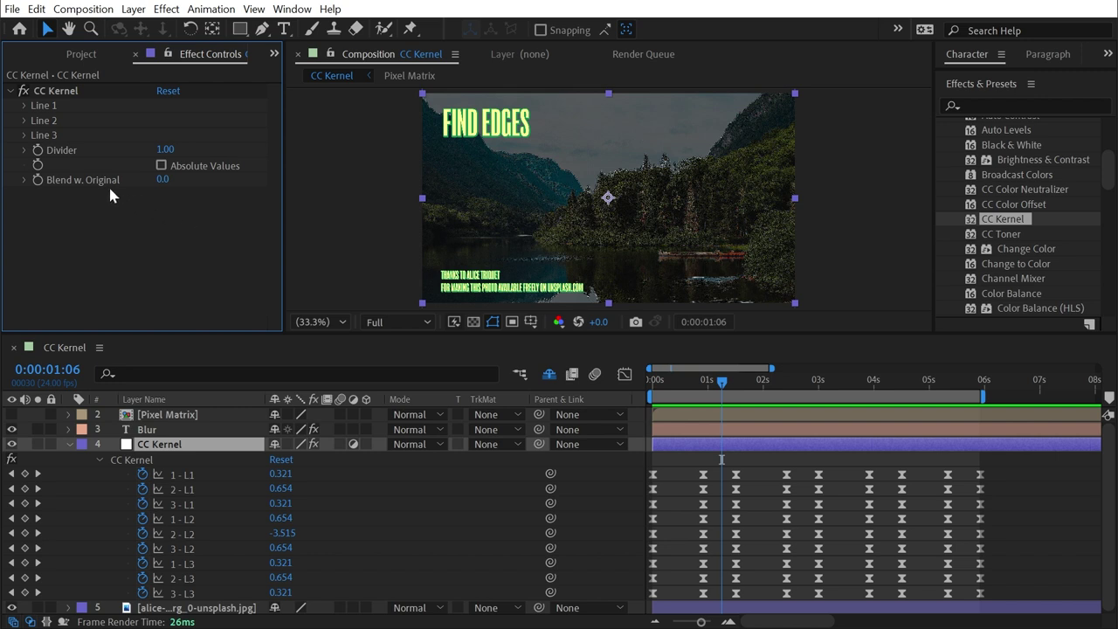
# - Expand CC Kernel's Line 3, Line 2 and Line 1 weight groups in Effect Controls
pyautogui.click(25, 134)
pyautogui.click(25, 119)
pyautogui.click(25, 105)
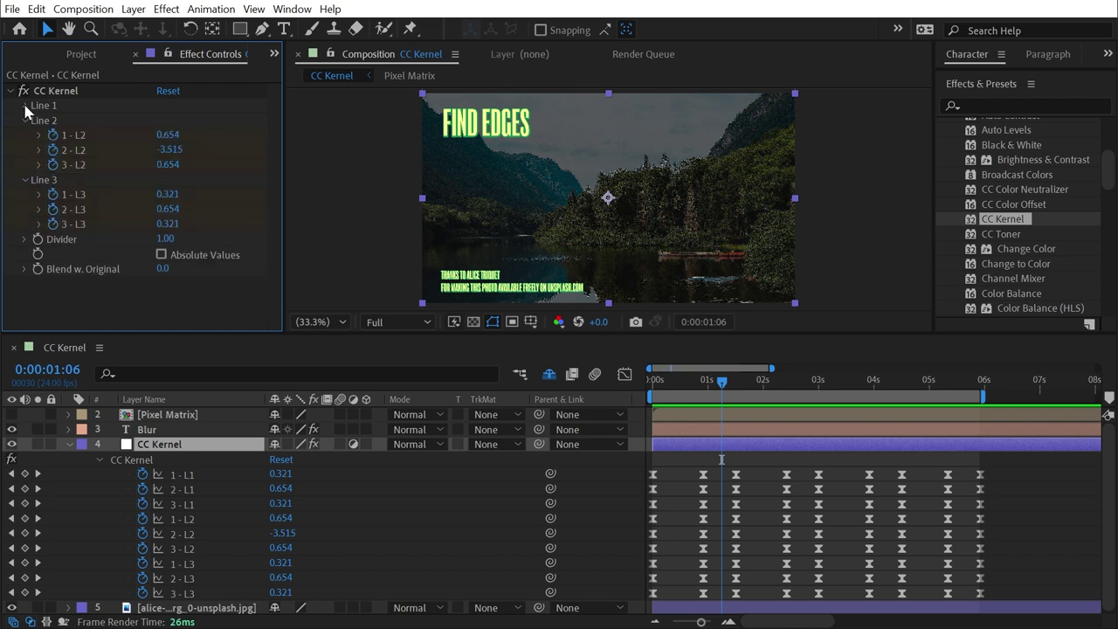